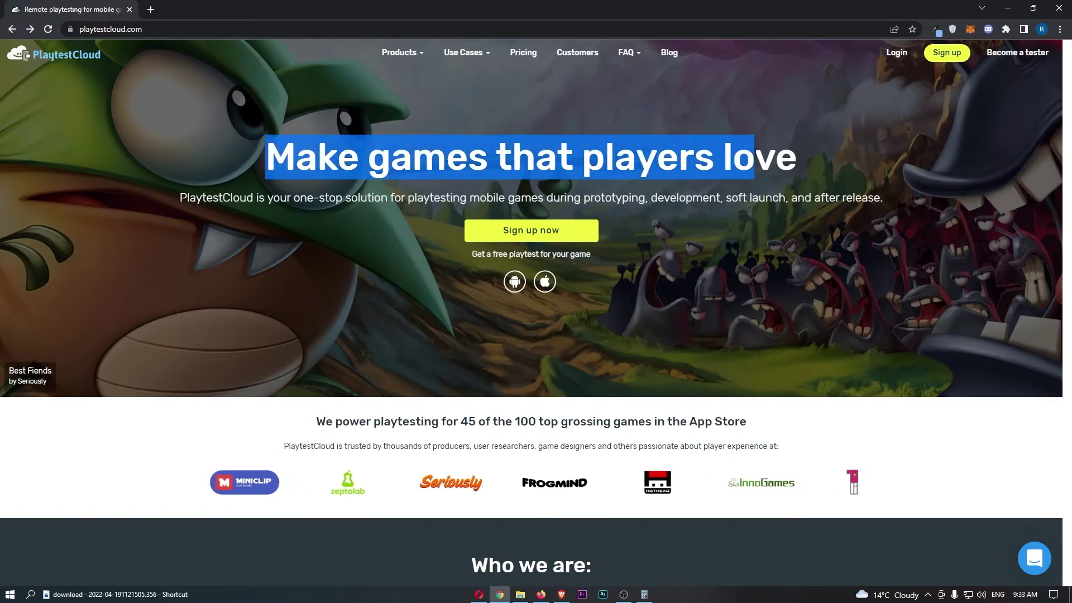
Highlight the 'Make games that players love' headline and subtitle, then clear the highlight.
{"action": "left_click_drag", "start_coordinate": [276, 152], "coordinate": [797, 164]}
{"action": "left_click_drag", "start_coordinate": [180, 199], "coordinate": [884, 200]}
{"action": "left_click", "coordinate": [810, 223]}
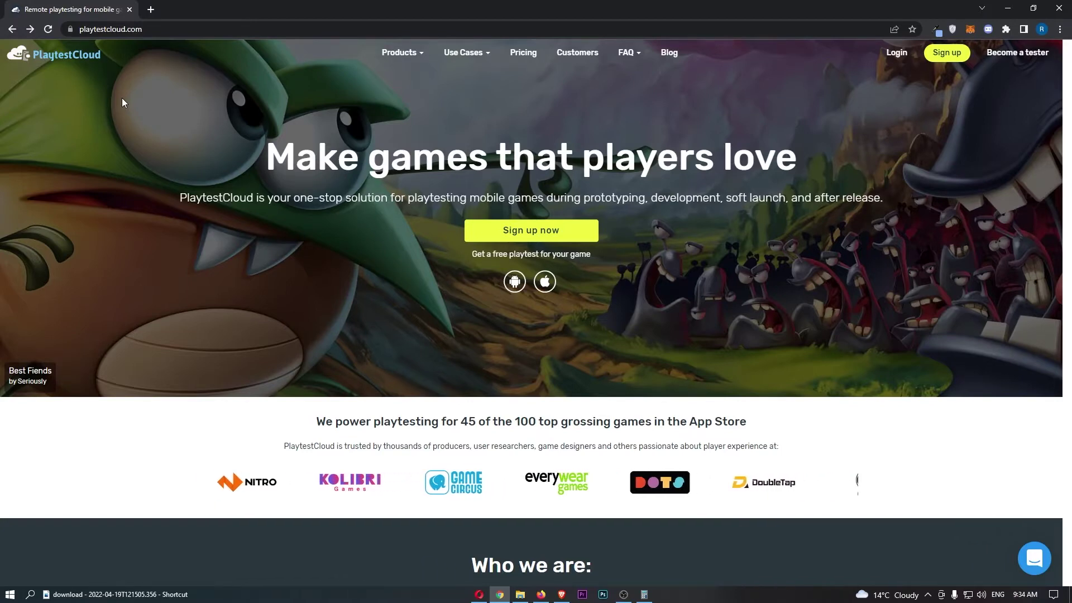
{"action": "scroll", "coordinate": [432, 158], "scroll_direction": "down", "scroll_amount": 7}
{"action": "scroll", "coordinate": [432, 158], "scroll_direction": "up", "scroll_amount": 1}
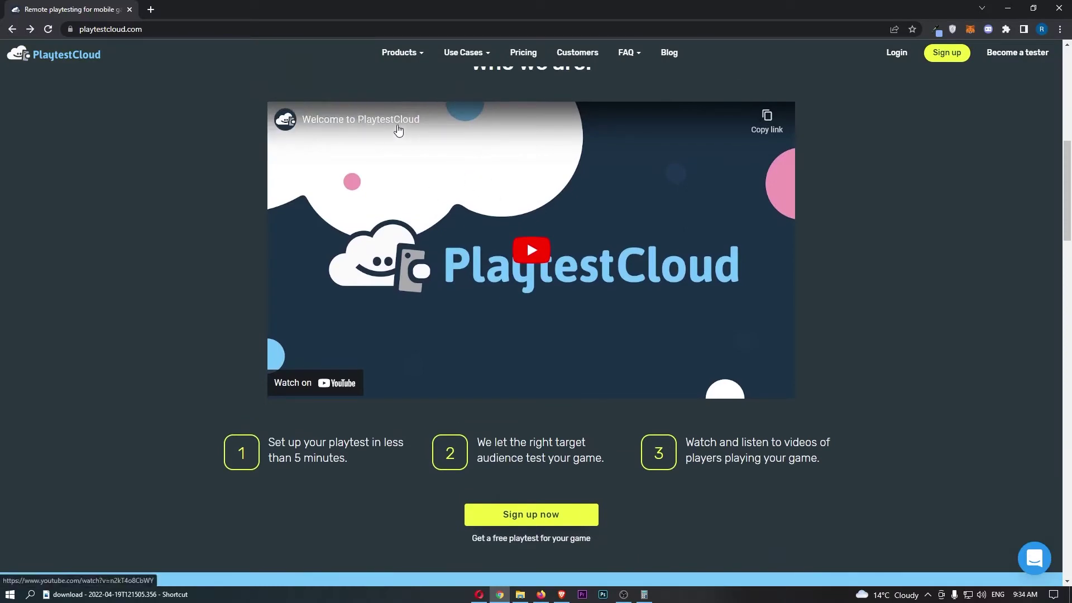
Play the welcome video and skip ahead through its scenes to the demographics scene.
{"action": "left_click", "coordinate": [529, 242]}
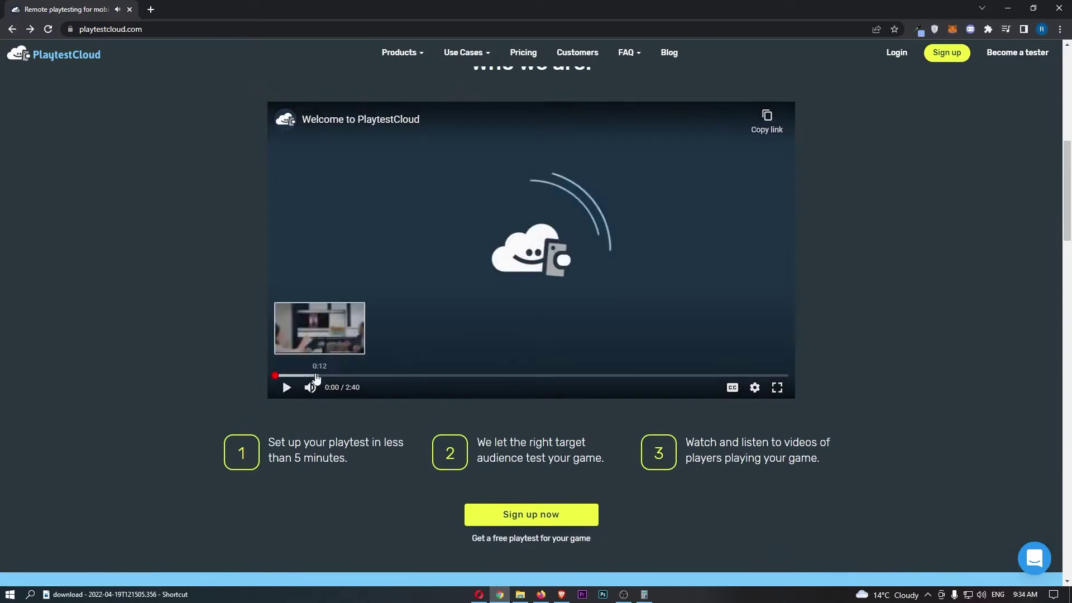
{"action": "left_click", "coordinate": [317, 376]}
{"action": "left_click", "coordinate": [365, 377]}
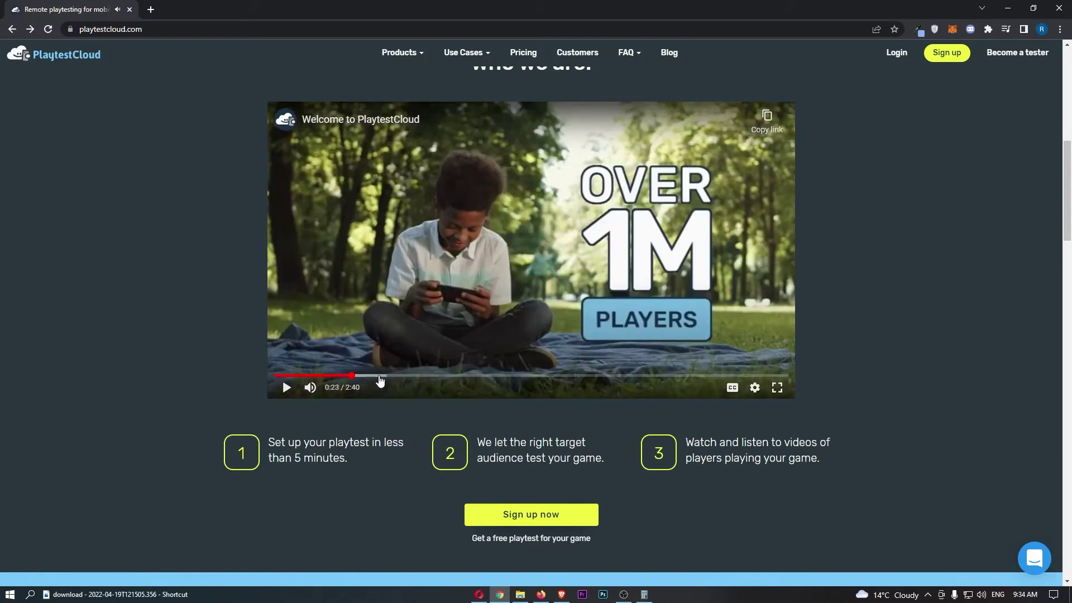
{"action": "left_click", "coordinate": [383, 376]}
{"action": "left_click", "coordinate": [453, 377]}
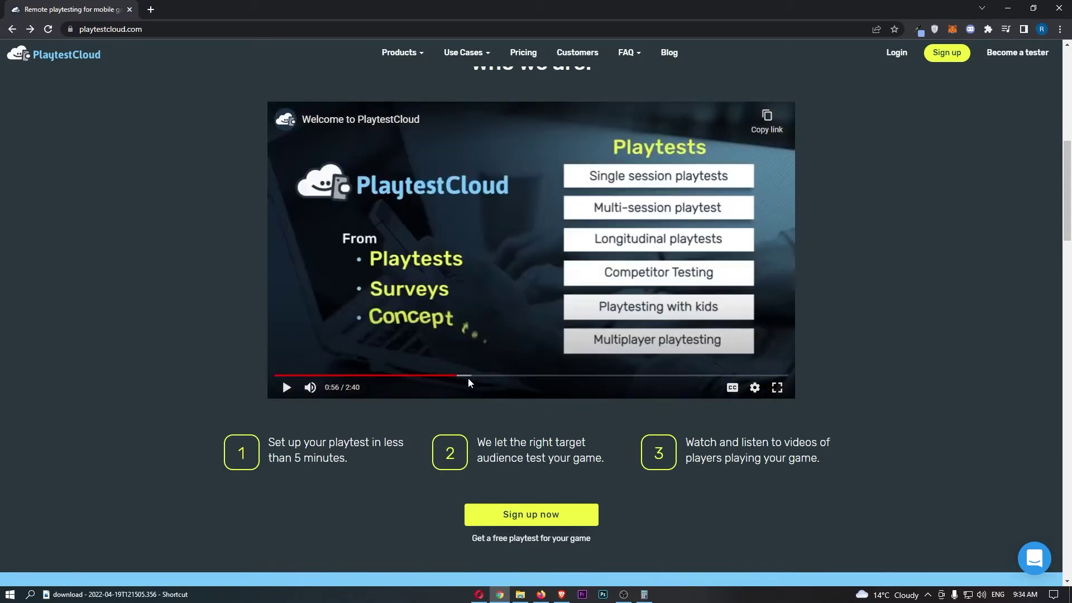
{"action": "left_click", "coordinate": [518, 376]}
{"action": "left_click", "coordinate": [568, 376]}
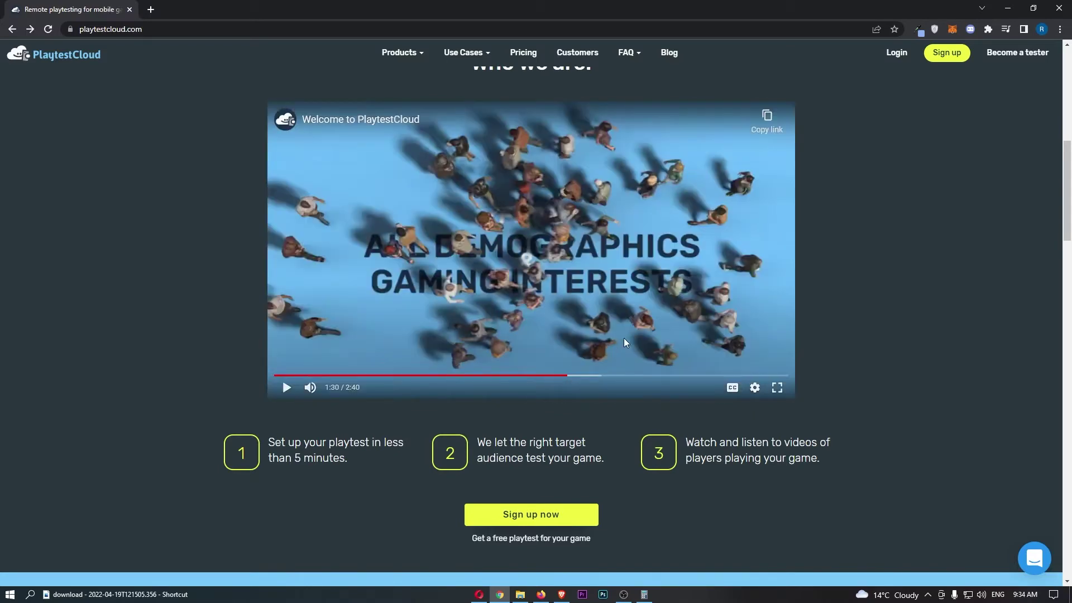
{"action": "scroll", "coordinate": [457, 352], "scroll_direction": "down", "scroll_amount": 1}
{"action": "scroll", "coordinate": [349, 324], "scroll_direction": "down", "scroll_amount": 1}
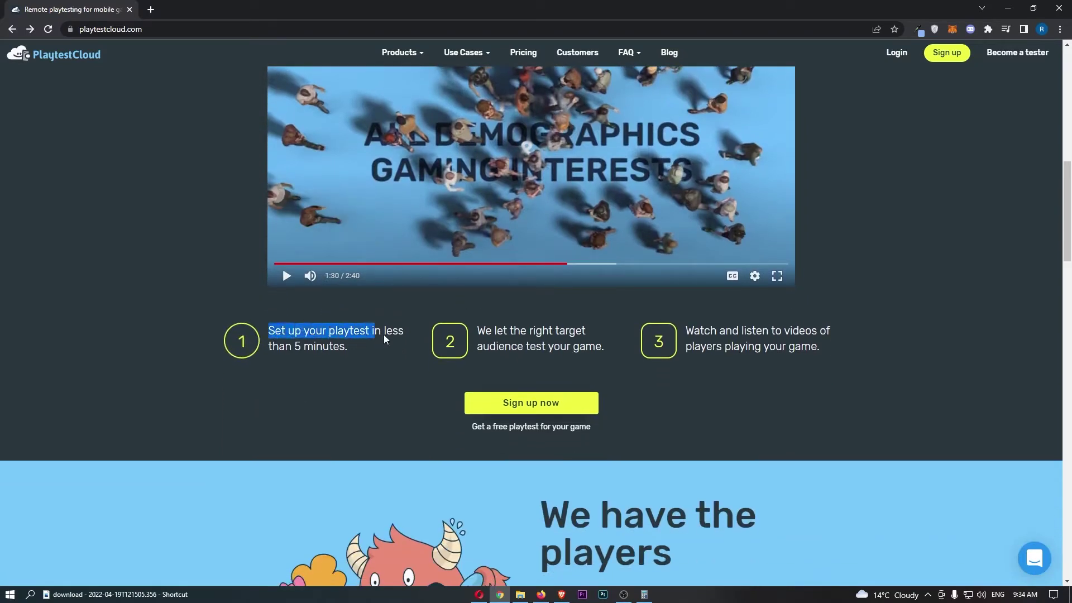
Highlight the step 1 and step 2 descriptions of the playtest process, then clear them.
{"action": "left_click_drag", "start_coordinate": [384, 335], "coordinate": [371, 361]}
{"action": "left_click", "coordinate": [373, 394]}
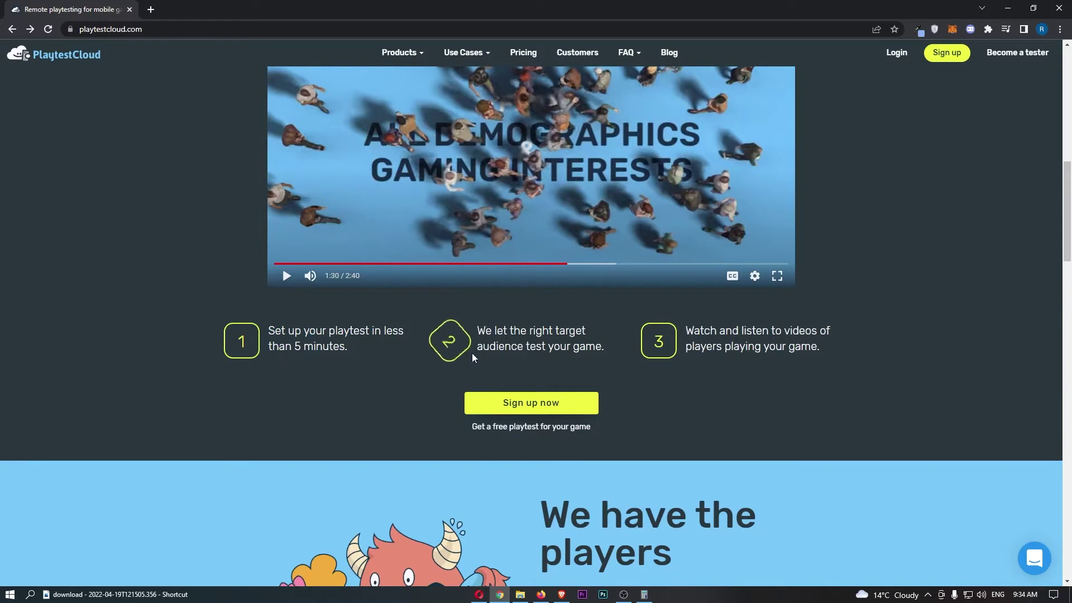
{"action": "left_click_drag", "start_coordinate": [476, 330], "coordinate": [602, 350]}
{"action": "left_click", "coordinate": [610, 347]}
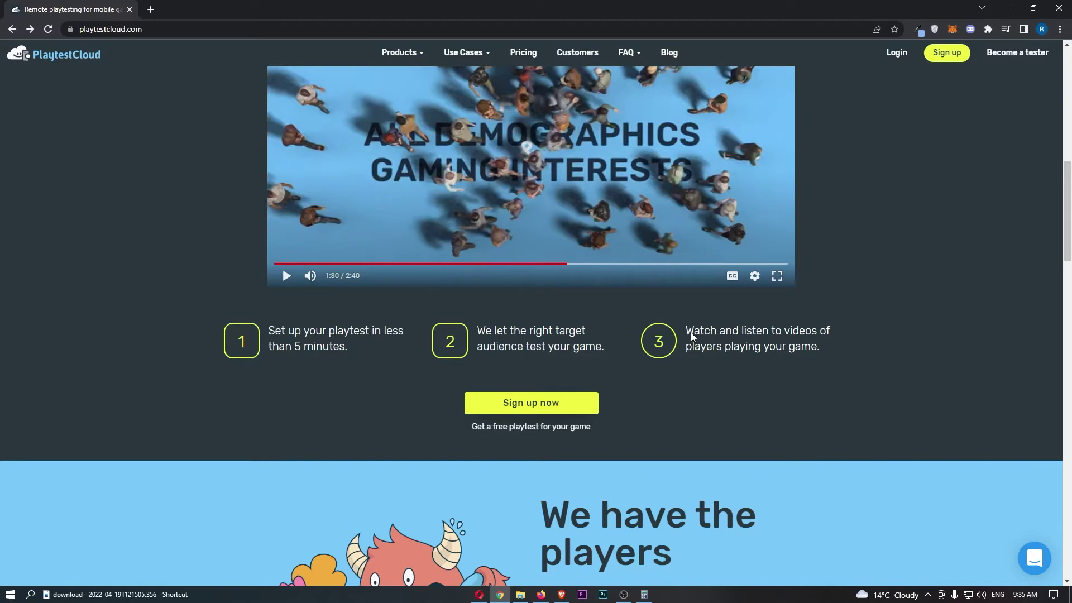
{"action": "scroll", "coordinate": [715, 453], "scroll_direction": "down", "scroll_amount": 3}
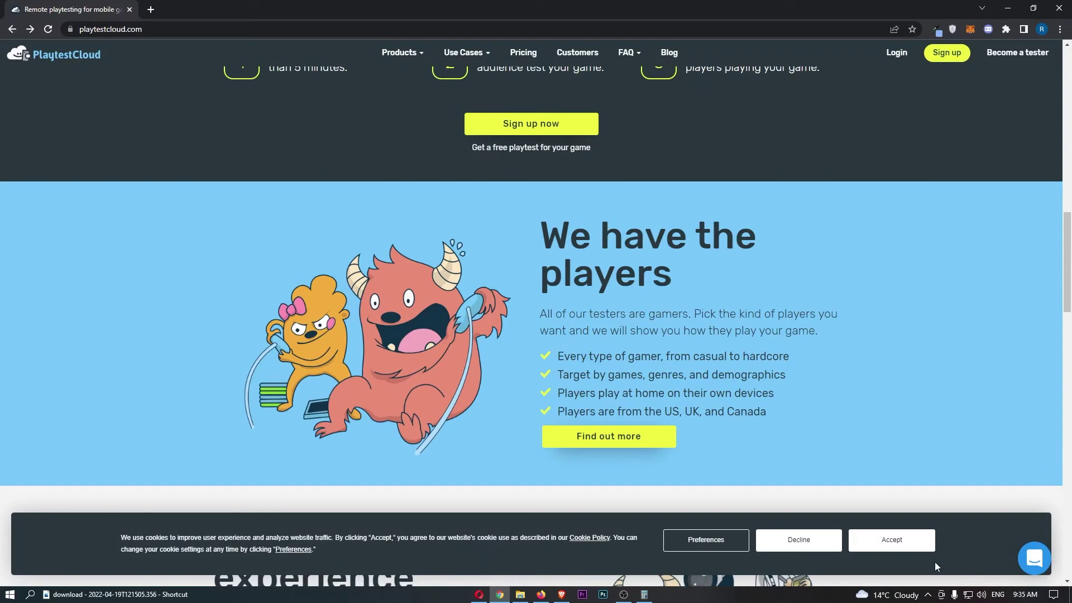
Accept cookies, highlight the countries and gamer-type lines, then go to Who Are The Players.
{"action": "left_click", "coordinate": [897, 546]}
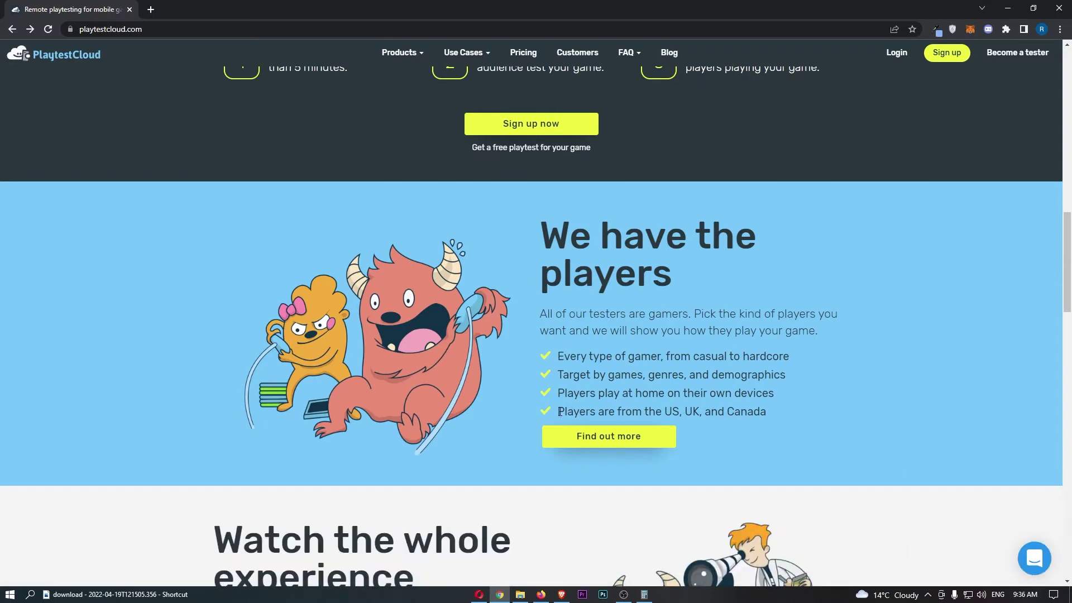
{"action": "left_click_drag", "start_coordinate": [559, 411], "coordinate": [738, 413]}
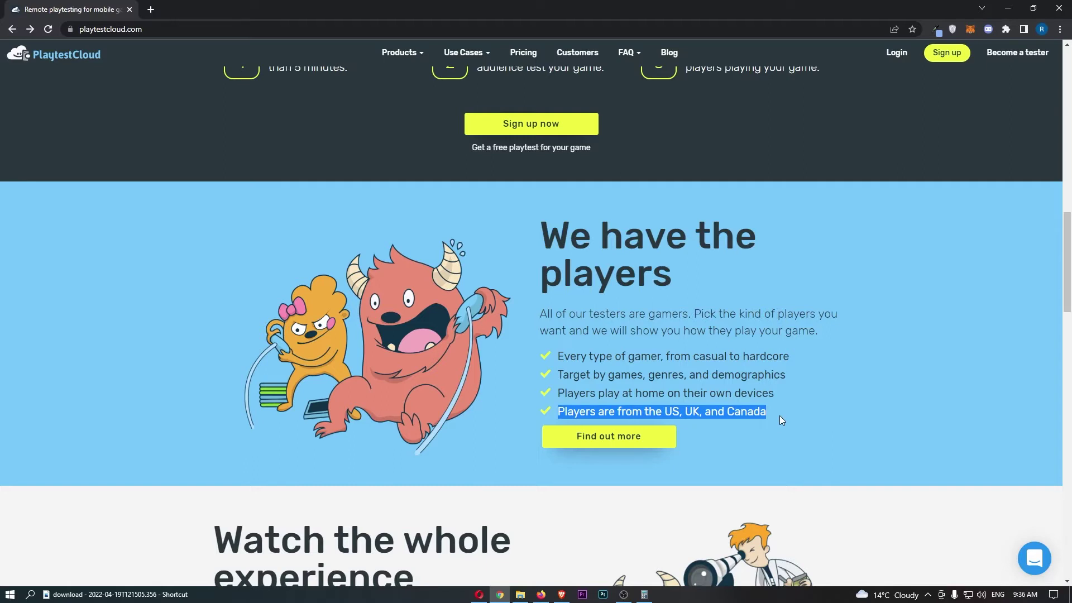
{"action": "left_click", "coordinate": [591, 272]}
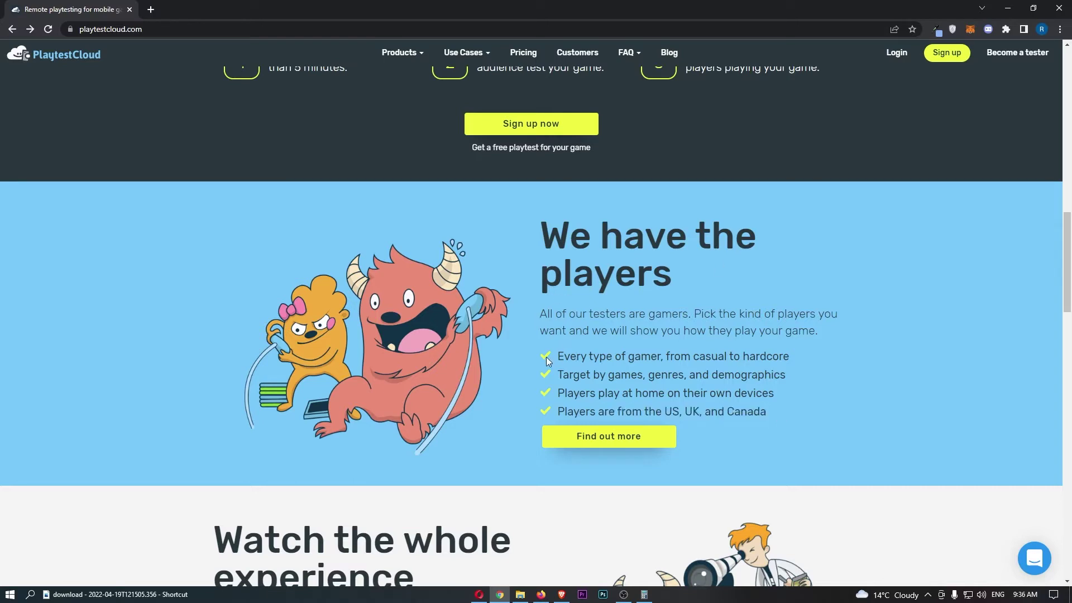
{"action": "left_click_drag", "start_coordinate": [554, 357], "coordinate": [795, 362]}
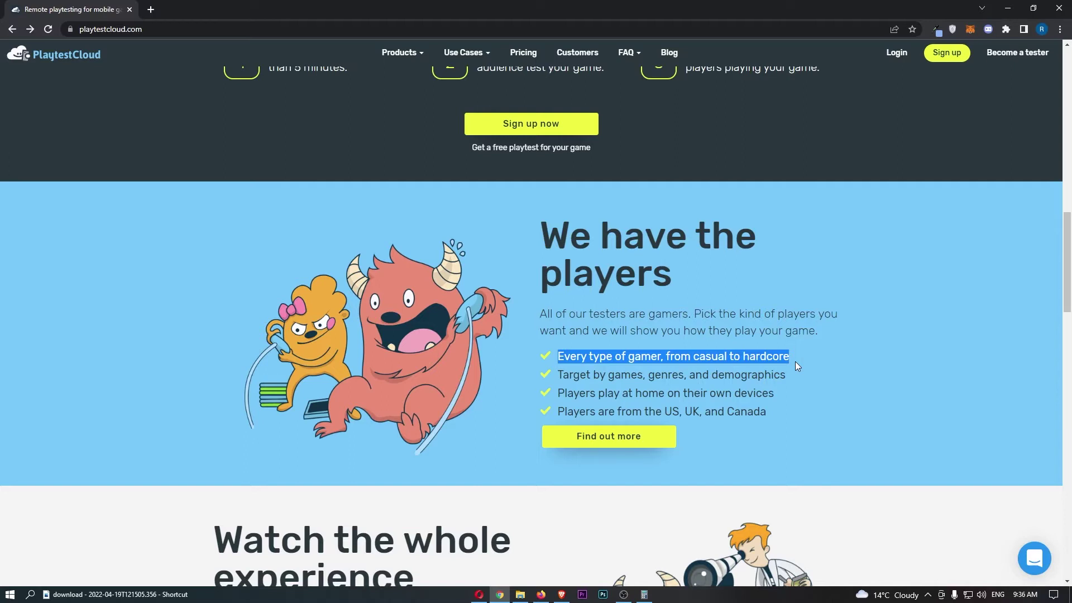
{"action": "left_click", "coordinate": [606, 440]}
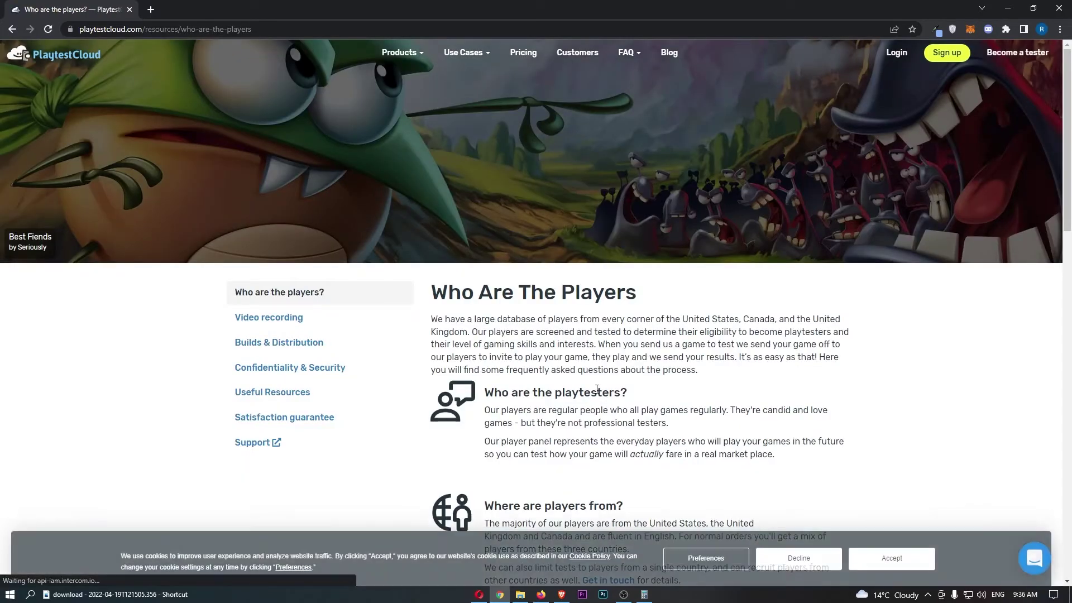
{"action": "scroll", "coordinate": [597, 390], "scroll_direction": "down", "scroll_amount": 2}
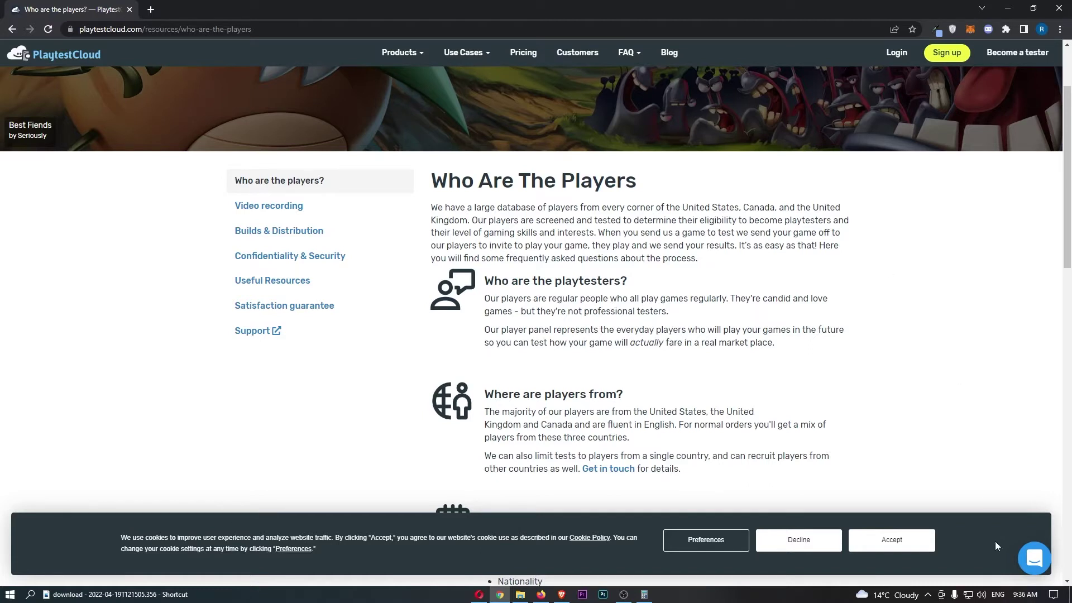
{"action": "left_click_drag", "start_coordinate": [484, 281], "coordinate": [629, 282]}
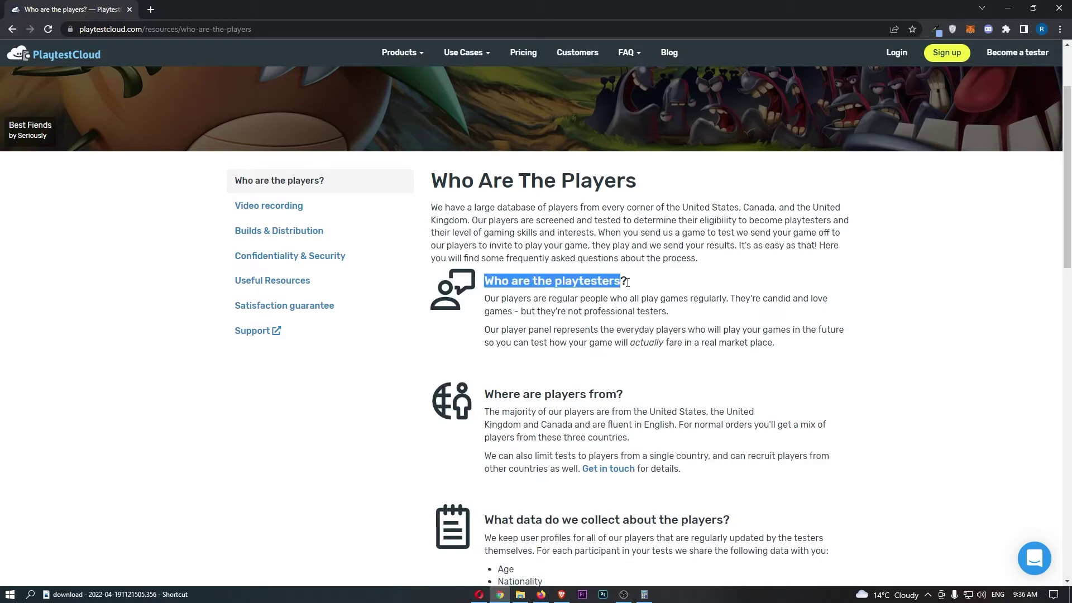
{"action": "left_click", "coordinate": [484, 303]}
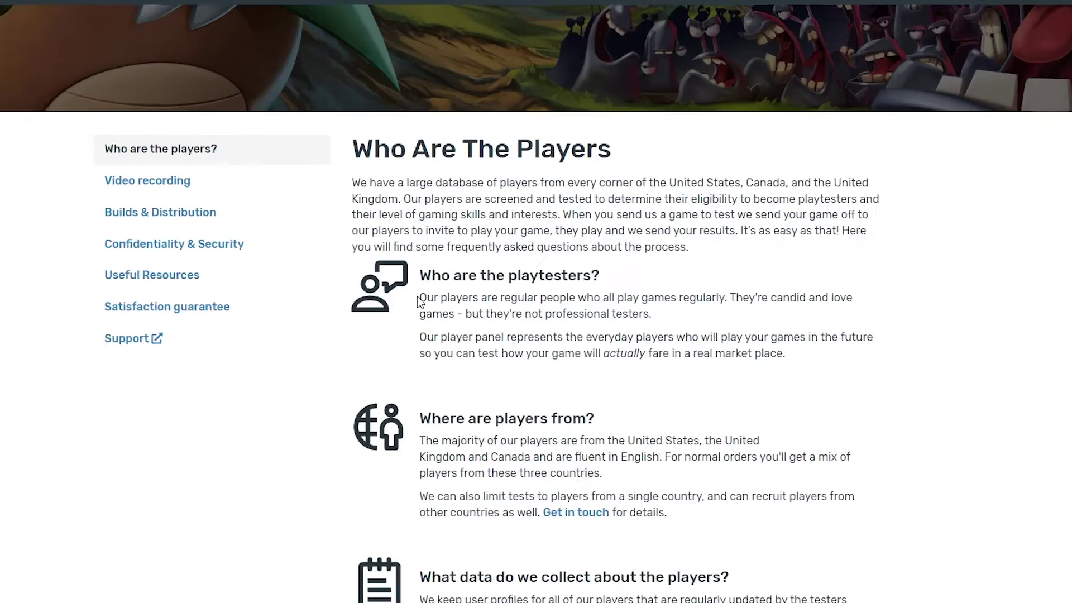
{"action": "left_click_drag", "start_coordinate": [419, 303], "coordinate": [656, 298]}
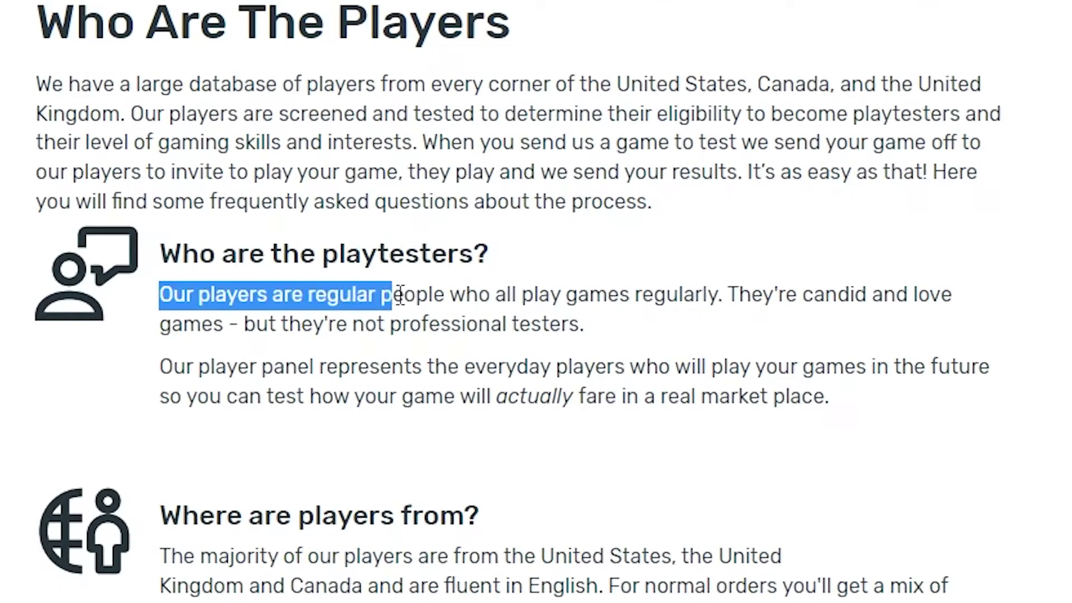
{"action": "left_click_drag", "start_coordinate": [593, 291], "coordinate": [945, 285]}
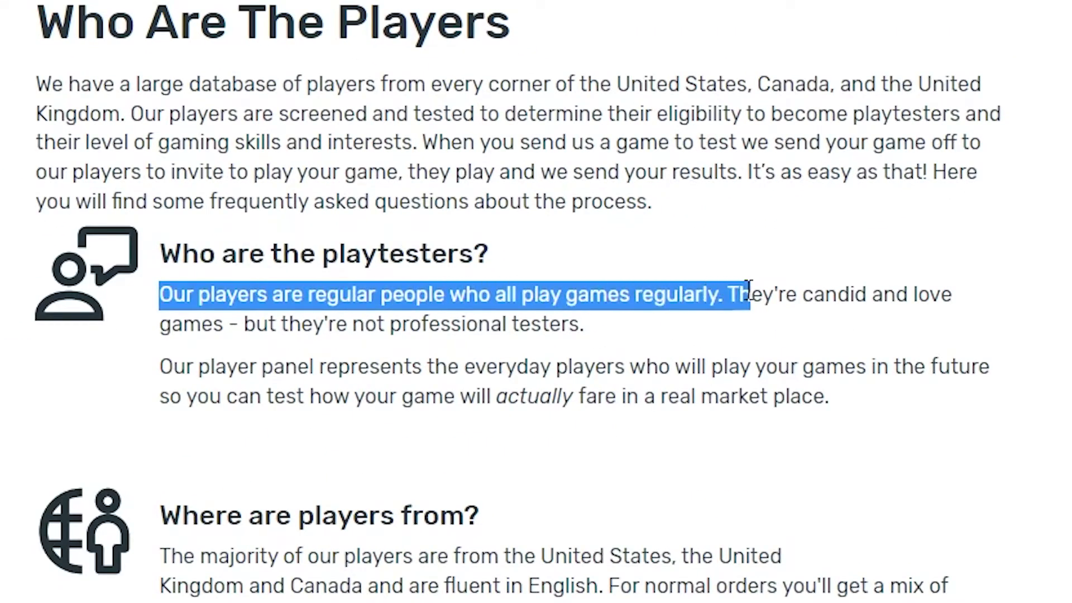
{"action": "left_click_drag", "start_coordinate": [945, 285], "coordinate": [759, 329]}
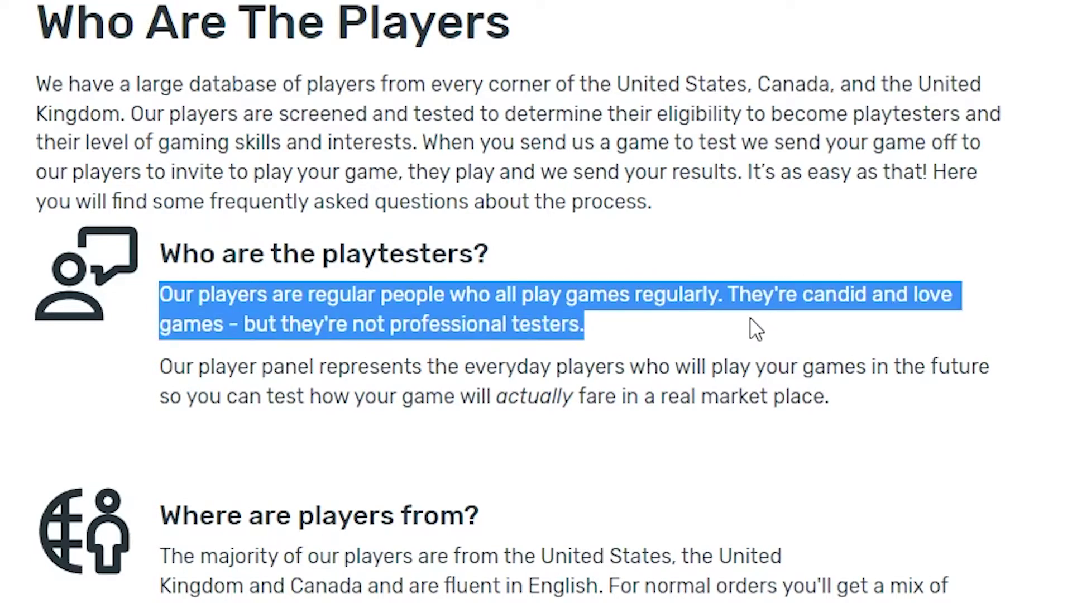
{"action": "left_click_drag", "start_coordinate": [216, 367], "coordinate": [922, 399]}
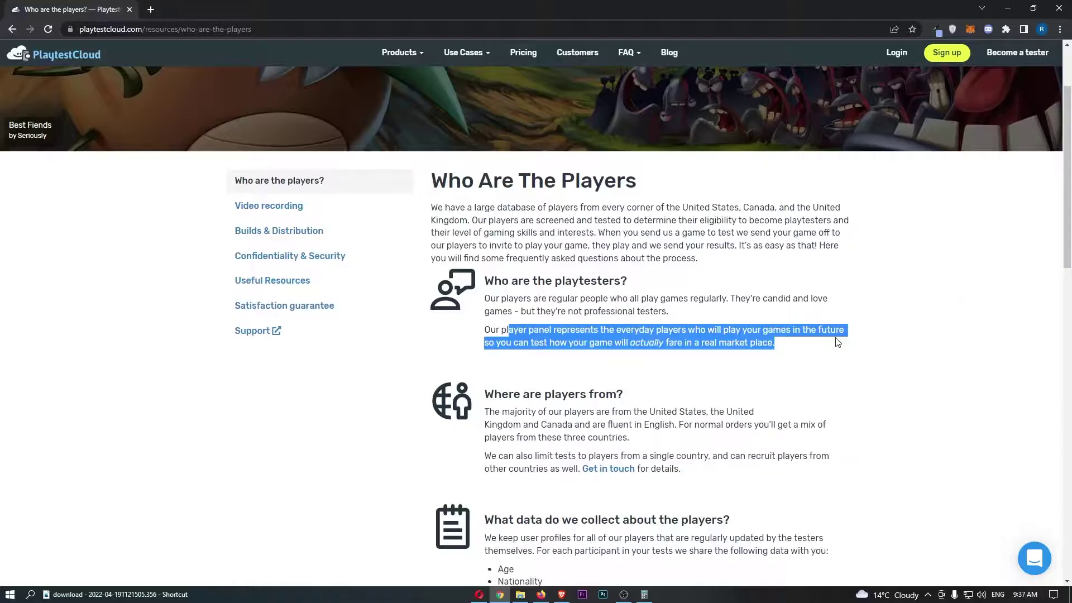
{"action": "scroll", "coordinate": [835, 339], "scroll_direction": "down", "scroll_amount": 4}
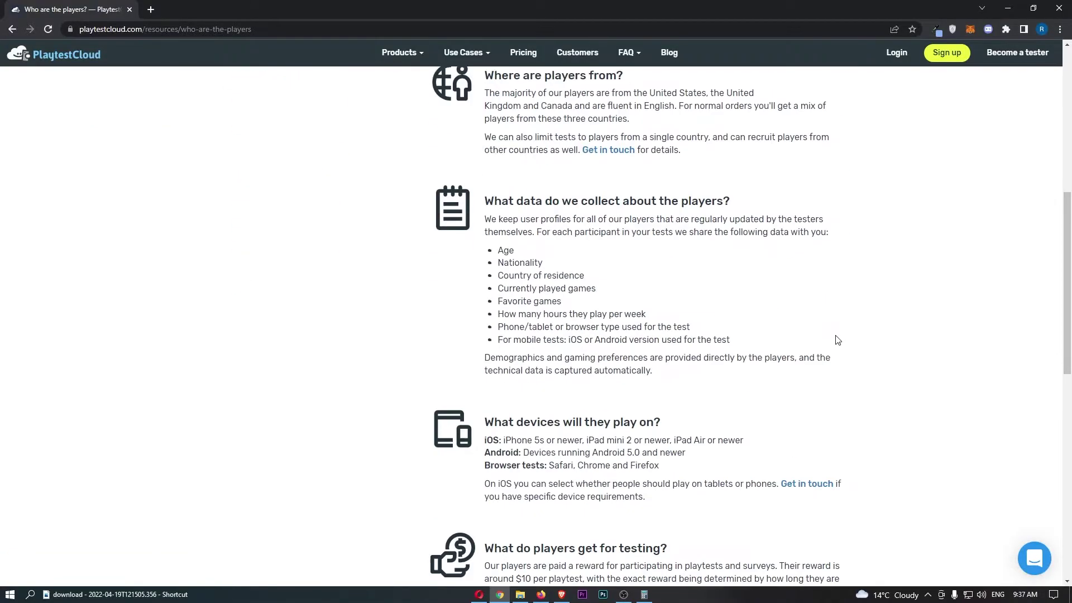
{"action": "scroll", "coordinate": [838, 335], "scroll_direction": "up", "scroll_amount": 2}
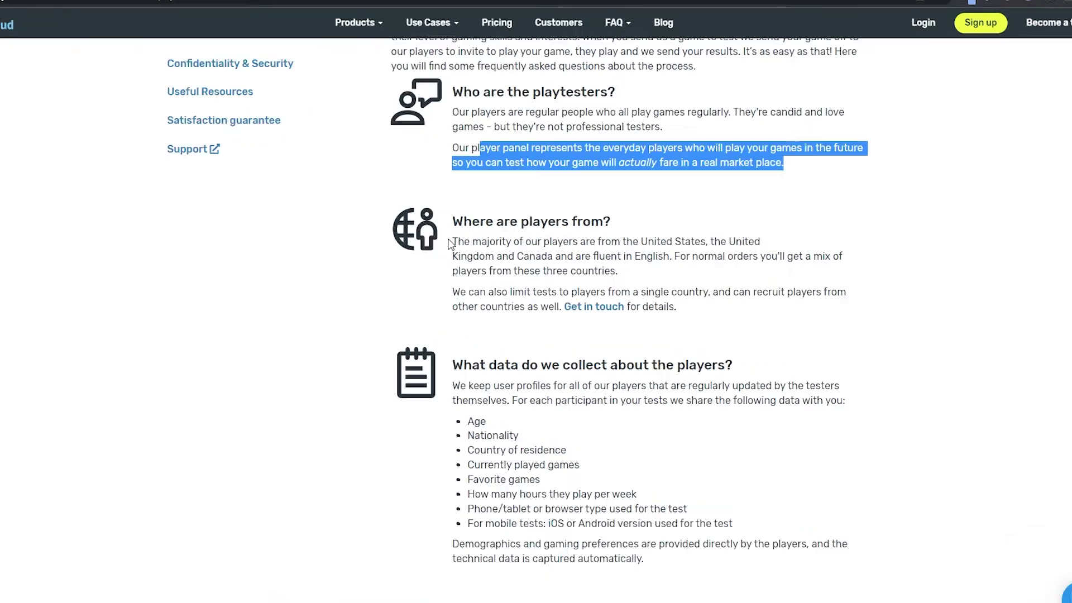
Highlight the 'Where are players from' answer and the sentence about recruiting from other countries.
{"action": "left_click_drag", "start_coordinate": [484, 245], "coordinate": [537, 245]}
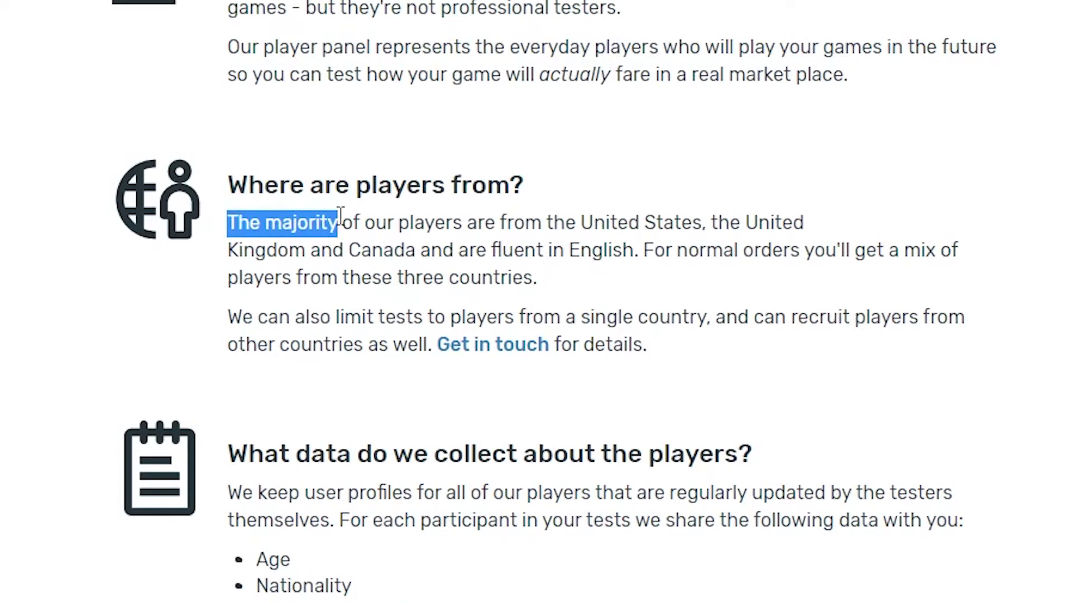
{"action": "left_click_drag", "start_coordinate": [341, 217], "coordinate": [736, 223]}
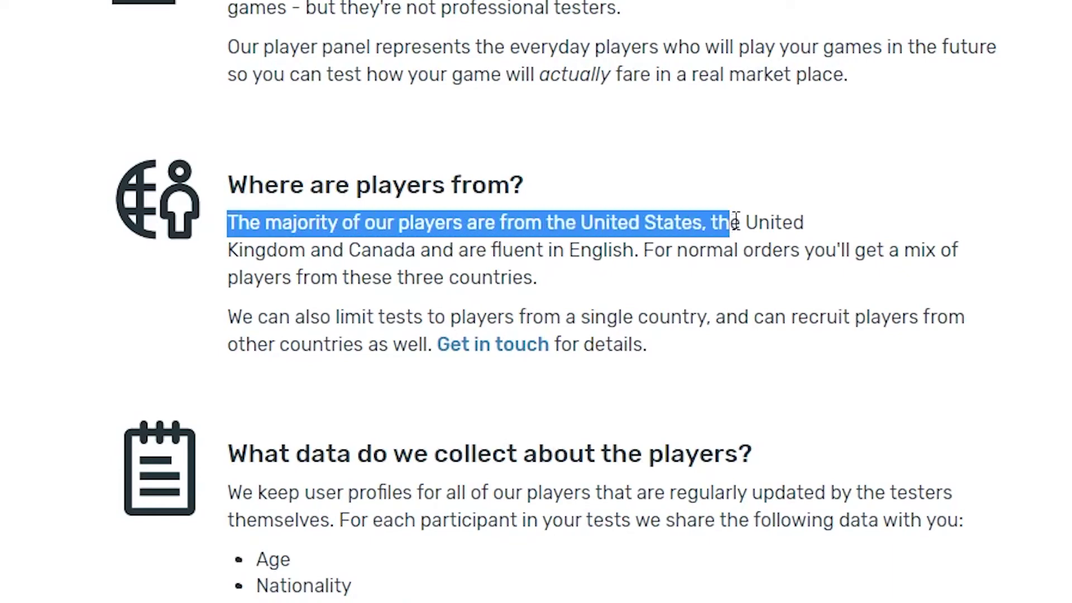
{"action": "left_click_drag", "start_coordinate": [736, 223], "coordinate": [484, 238]}
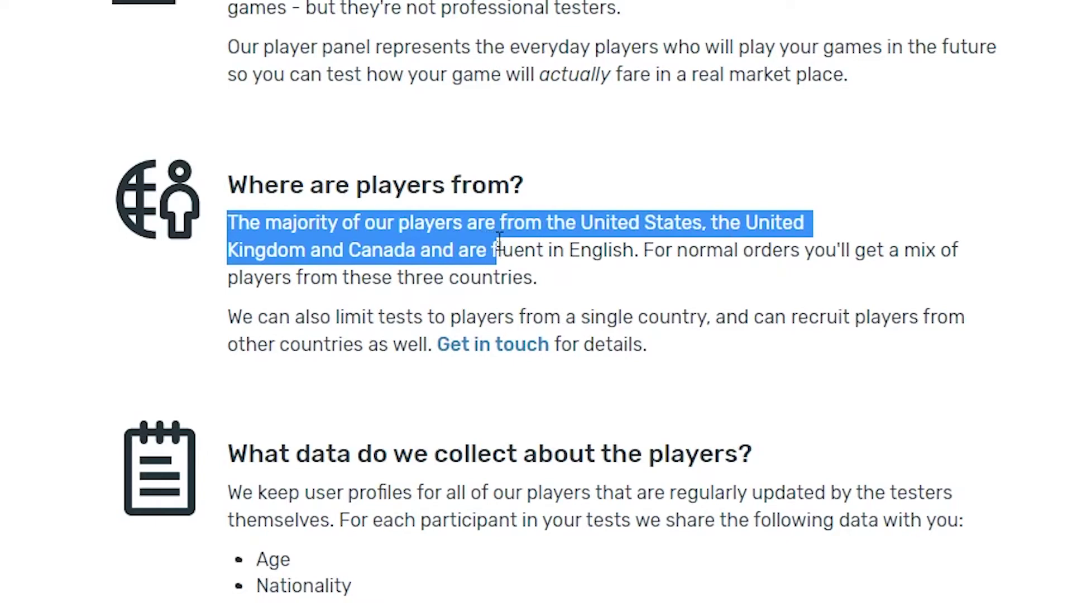
{"action": "mouse_move", "coordinate": [485, 239]}
{"action": "left_mouse_down"}
{"action": "mouse_move", "coordinate": [736, 245]}
{"action": "mouse_move", "coordinate": [927, 263]}
{"action": "mouse_move", "coordinate": [943, 280]}
{"action": "mouse_move", "coordinate": [842, 279]}
{"action": "left_mouse_up"}
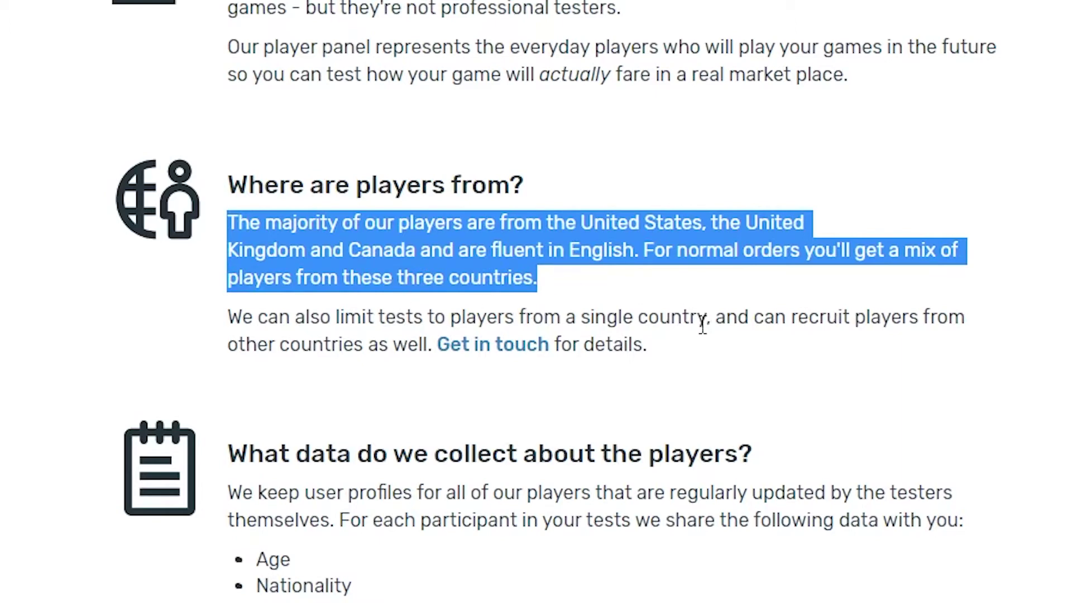
{"action": "left_click_drag", "start_coordinate": [699, 322], "coordinate": [853, 346]}
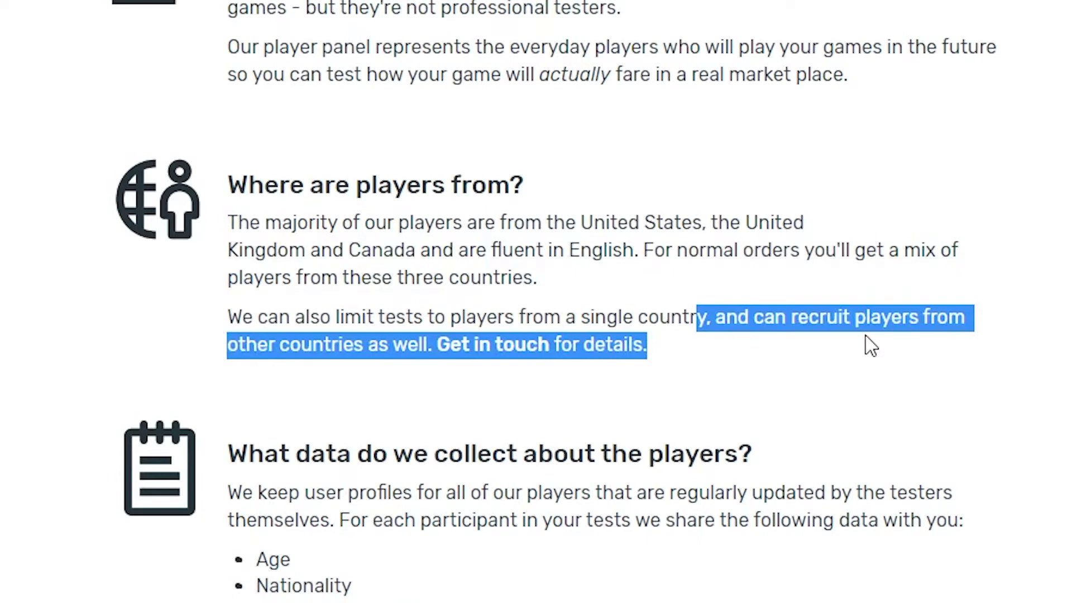
{"action": "scroll", "coordinate": [476, 332], "scroll_direction": "down", "scroll_amount": 7}
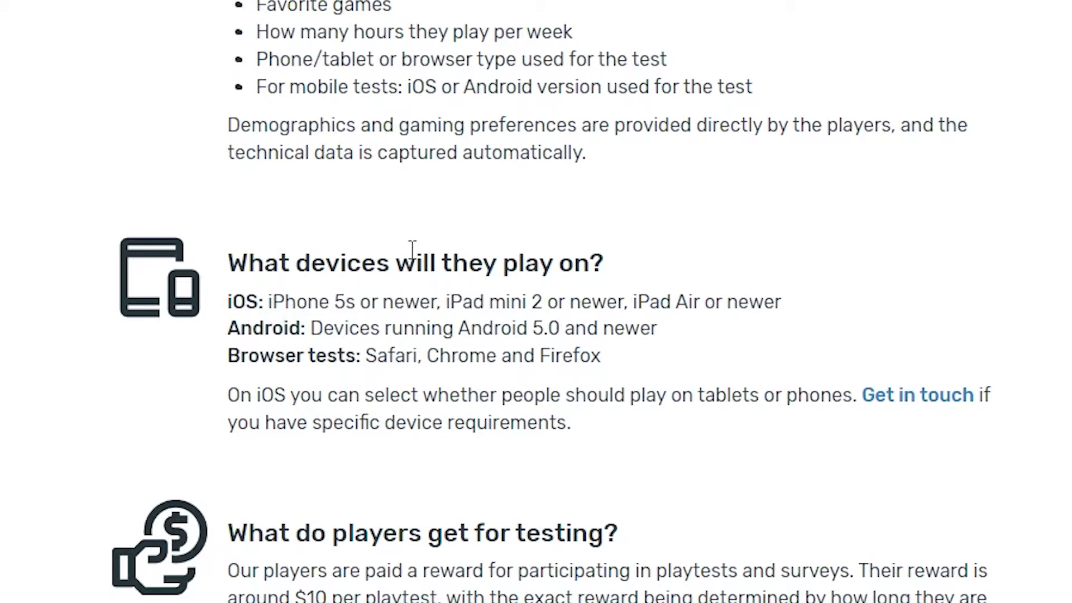
Highlight the iOS and Android device requirement lines, then clear the highlight.
{"action": "left_click_drag", "start_coordinate": [228, 301], "coordinate": [578, 301]}
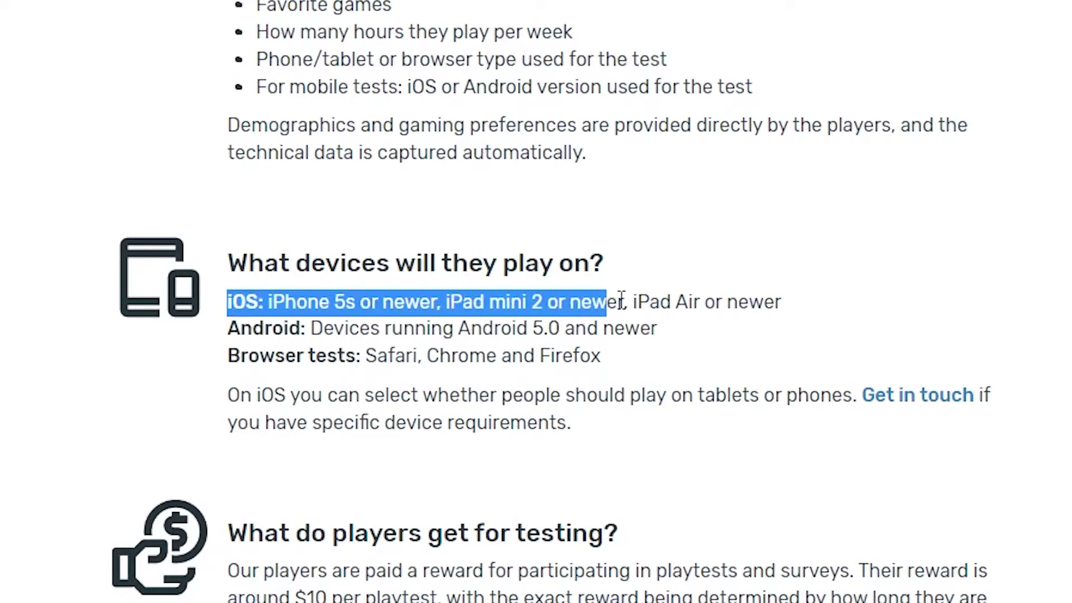
{"action": "left_click_drag", "start_coordinate": [579, 302], "coordinate": [823, 305]}
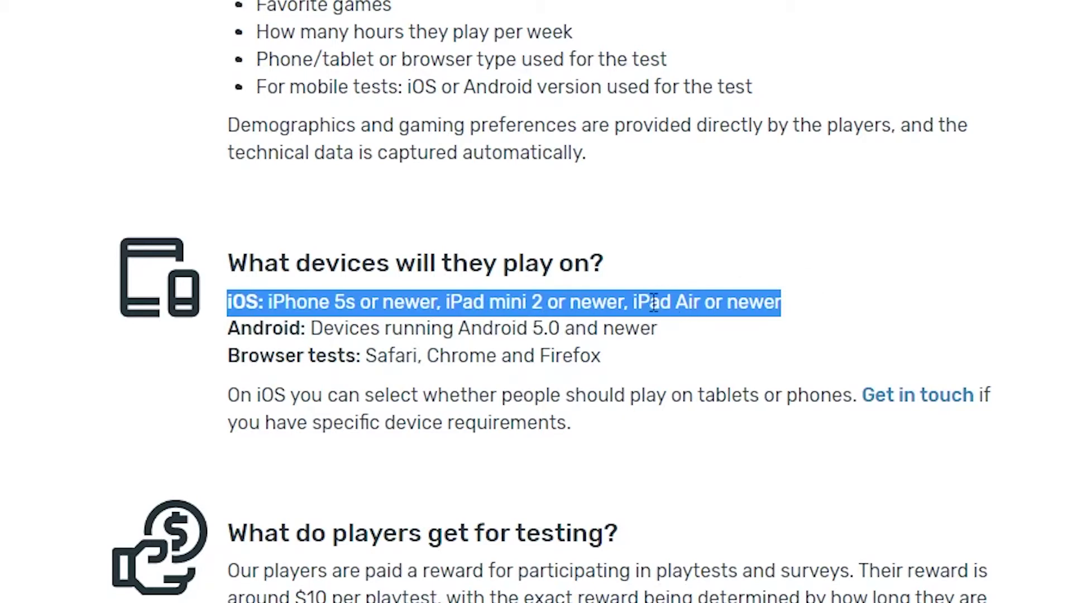
{"action": "triple_click", "coordinate": [627, 327]}
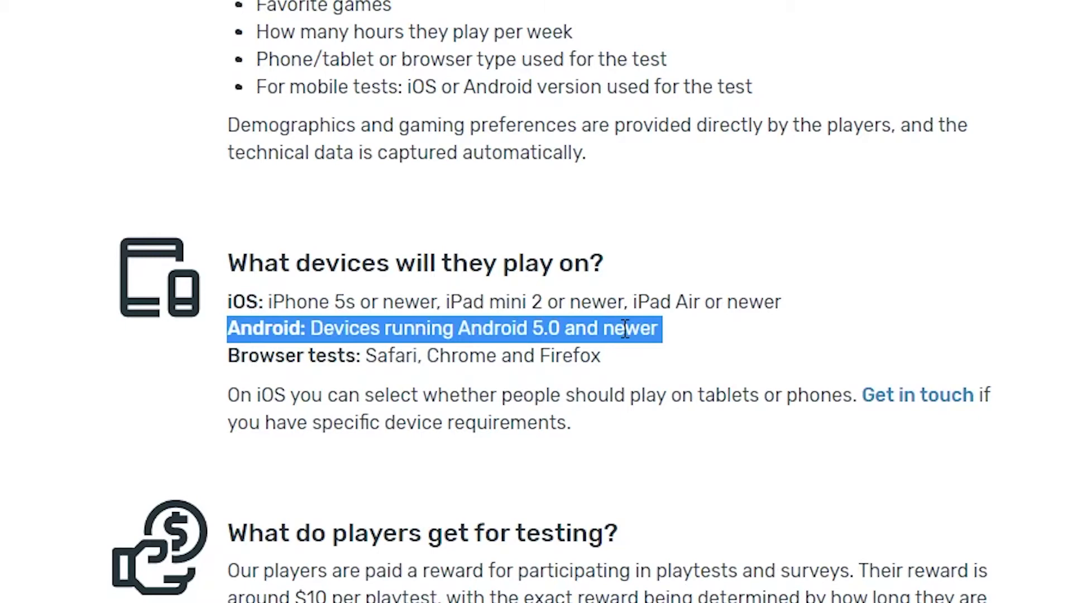
{"action": "scroll", "coordinate": [626, 329], "scroll_direction": "down", "scroll_amount": 3}
{"action": "left_click", "coordinate": [305, 333]}
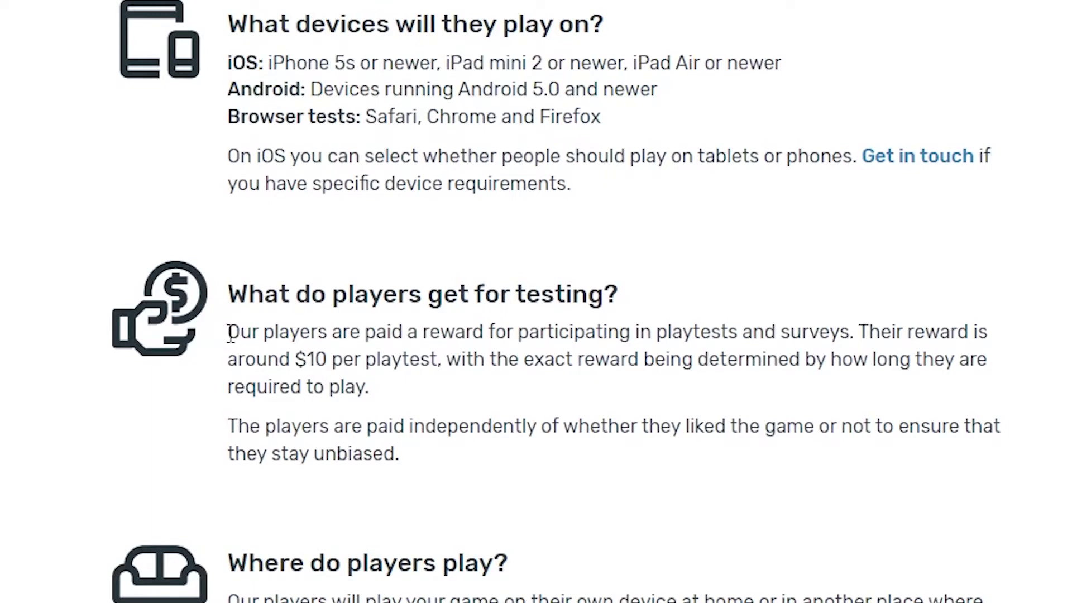
{"action": "mouse_move", "coordinate": [231, 334]}
{"action": "left_mouse_down"}
{"action": "mouse_move", "coordinate": [479, 324]}
{"action": "mouse_move", "coordinate": [824, 358]}
{"action": "mouse_move", "coordinate": [850, 335]}
{"action": "mouse_move", "coordinate": [945, 339]}
{"action": "mouse_move", "coordinate": [425, 356]}
{"action": "mouse_move", "coordinate": [620, 381]}
{"action": "mouse_move", "coordinate": [950, 363]}
{"action": "mouse_move", "coordinate": [1012, 374]}
{"action": "mouse_move", "coordinate": [952, 394]}
{"action": "left_mouse_up"}
{"action": "mouse_move", "coordinate": [229, 429]}
{"action": "left_mouse_down"}
{"action": "mouse_move", "coordinate": [922, 428]}
{"action": "mouse_move", "coordinate": [902, 462]}
{"action": "mouse_move", "coordinate": [841, 470]}
{"action": "left_mouse_up"}
{"action": "left_click", "coordinate": [833, 472]}
{"action": "mouse_move", "coordinate": [852, 332]}
{"action": "left_mouse_down"}
{"action": "mouse_move", "coordinate": [912, 333]}
{"action": "mouse_move", "coordinate": [416, 360]}
{"action": "mouse_move", "coordinate": [435, 361]}
{"action": "left_mouse_up"}
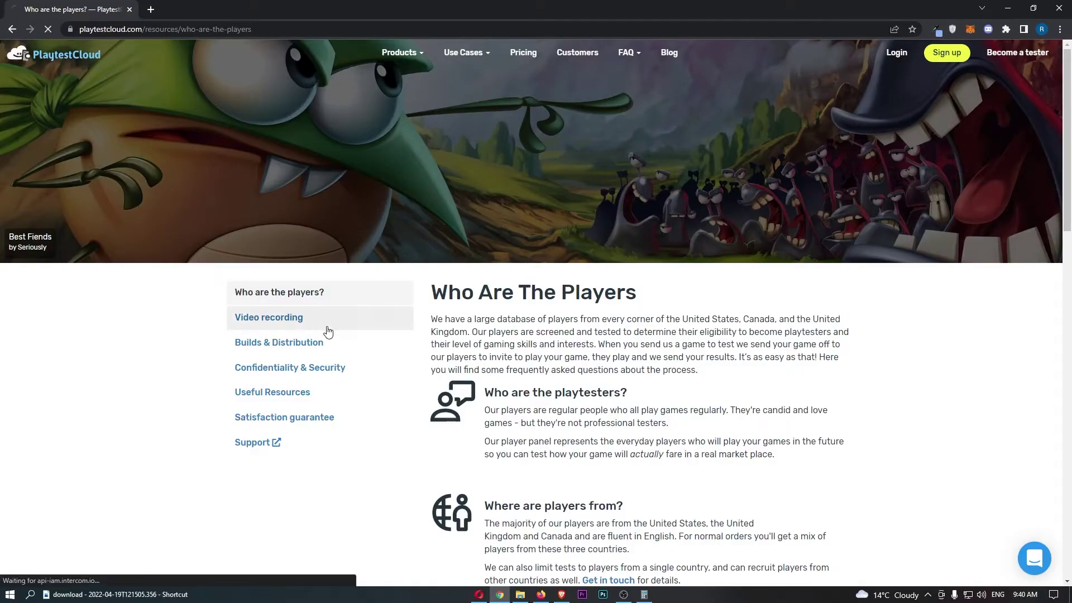
Go to the Video recording FAQ and highlight its recording-software and pre-game instruction paragraphs.
{"action": "left_click", "coordinate": [328, 325]}
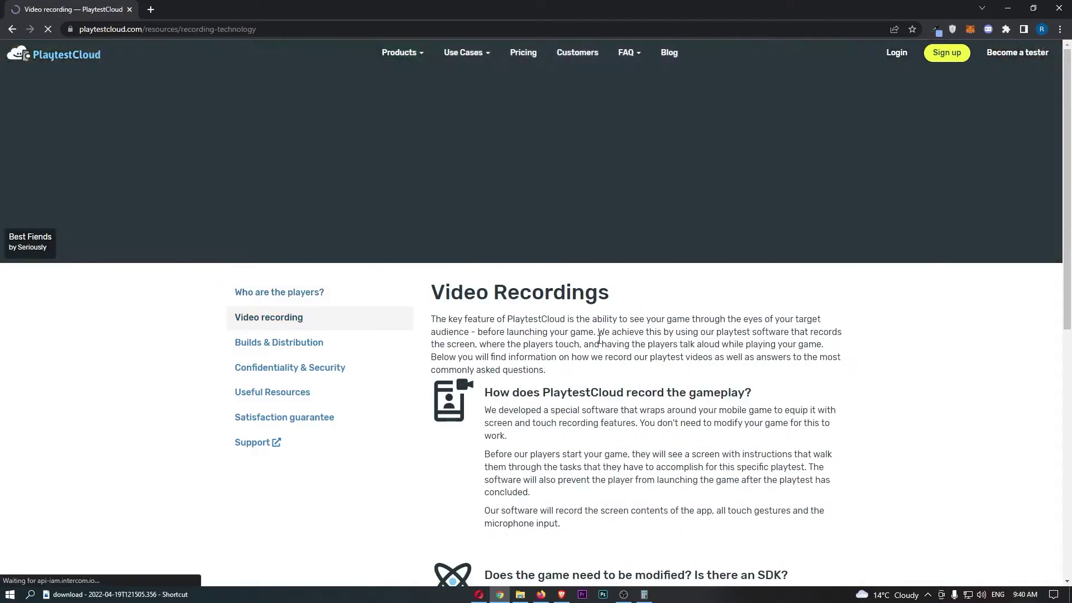
{"action": "scroll", "coordinate": [628, 310], "scroll_direction": "down", "scroll_amount": 2}
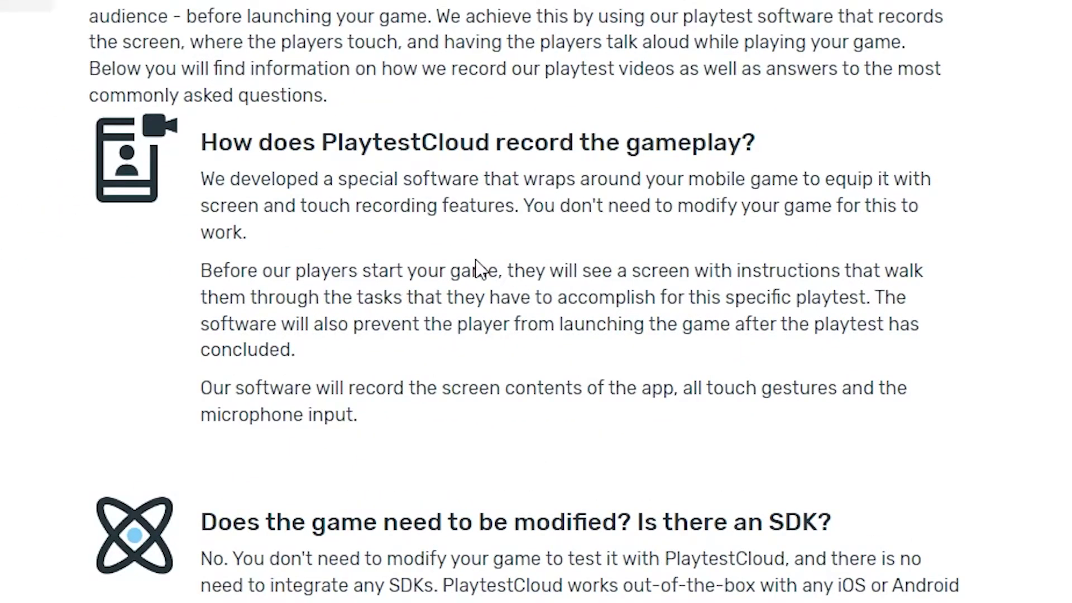
{"action": "mouse_move", "coordinate": [201, 179]}
{"action": "left_mouse_down"}
{"action": "mouse_move", "coordinate": [379, 189]}
{"action": "mouse_move", "coordinate": [891, 178]}
{"action": "mouse_move", "coordinate": [344, 207]}
{"action": "mouse_move", "coordinate": [595, 218]}
{"action": "mouse_move", "coordinate": [843, 206]}
{"action": "mouse_move", "coordinate": [855, 242]}
{"action": "left_mouse_up"}
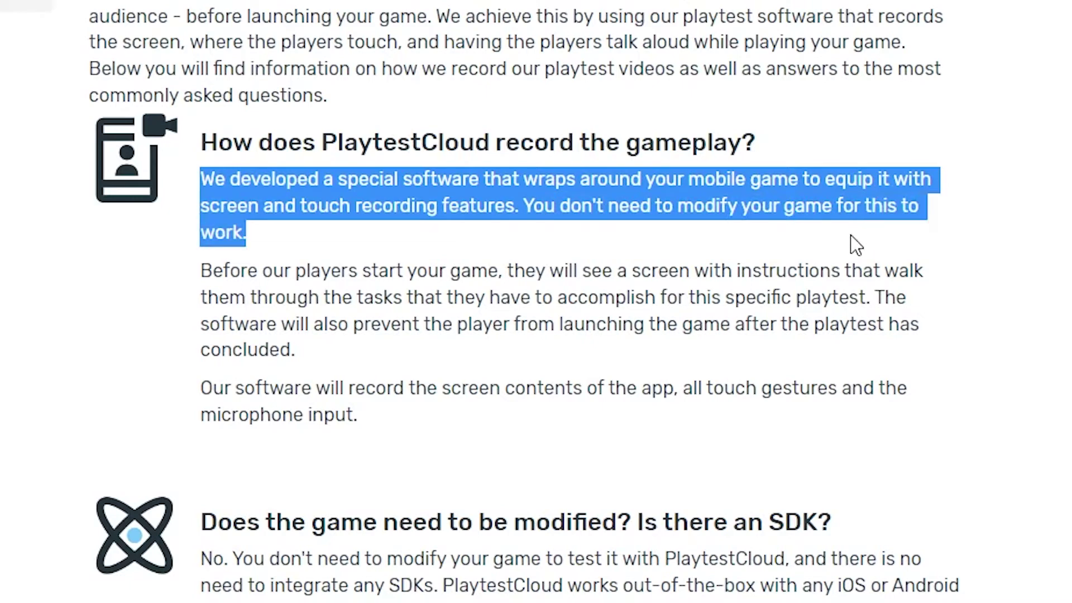
{"action": "mouse_move", "coordinate": [323, 251]}
{"action": "left_mouse_down"}
{"action": "mouse_move", "coordinate": [383, 277]}
{"action": "mouse_move", "coordinate": [635, 283]}
{"action": "mouse_move", "coordinate": [738, 298]}
{"action": "mouse_move", "coordinate": [948, 275]}
{"action": "mouse_move", "coordinate": [395, 312]}
{"action": "mouse_move", "coordinate": [491, 297]}
{"action": "mouse_move", "coordinate": [858, 297]}
{"action": "left_mouse_up"}
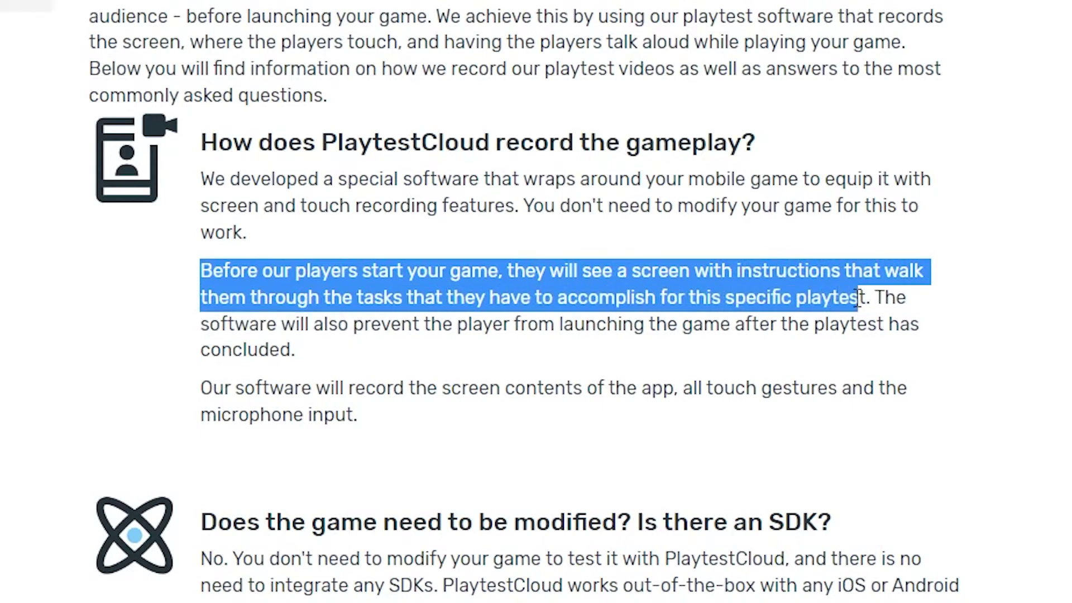
{"action": "left_click", "coordinate": [855, 298]}
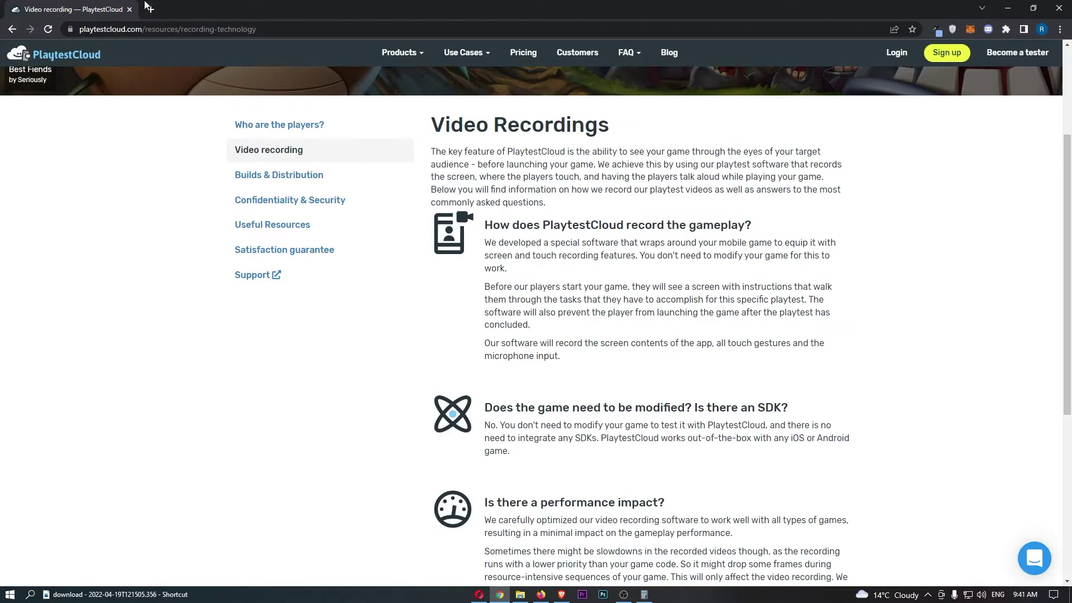
{"action": "left_click", "coordinate": [148, 8]}
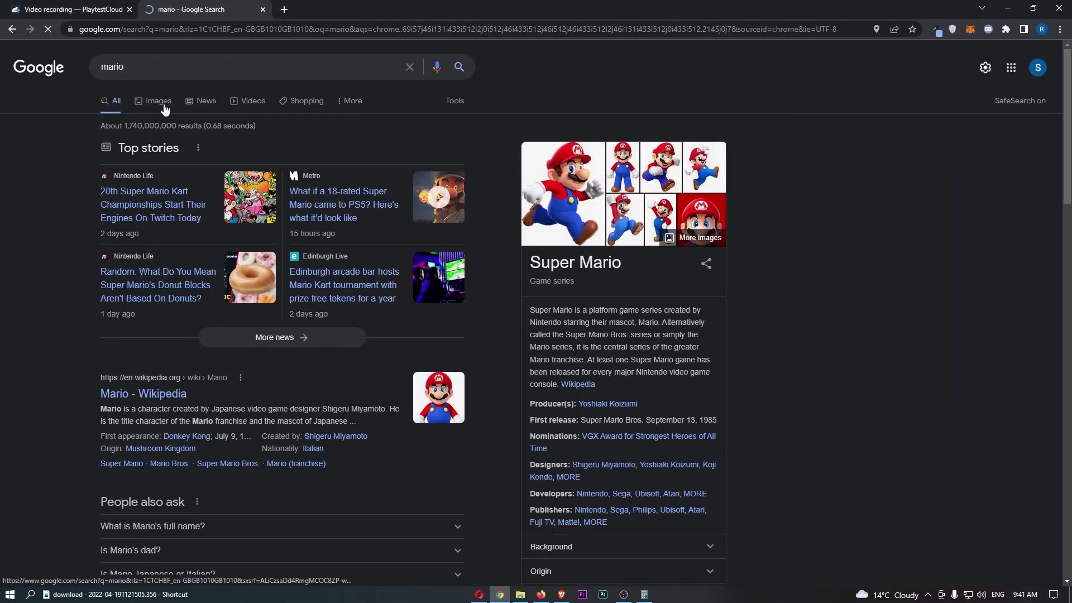
{"action": "left_click", "coordinate": [160, 101]}
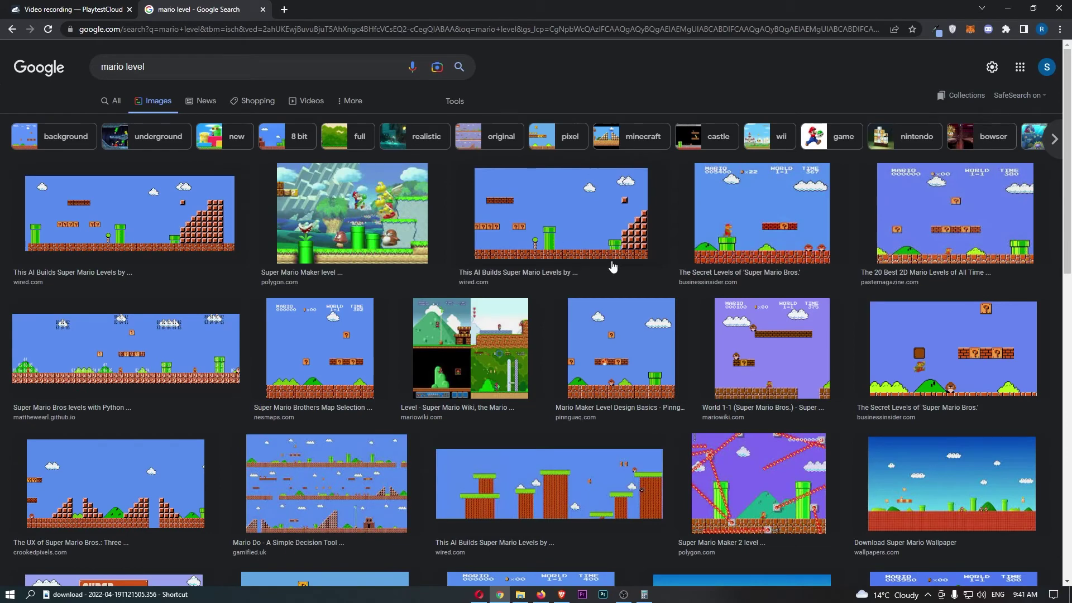
{"action": "left_click", "coordinate": [130, 356]}
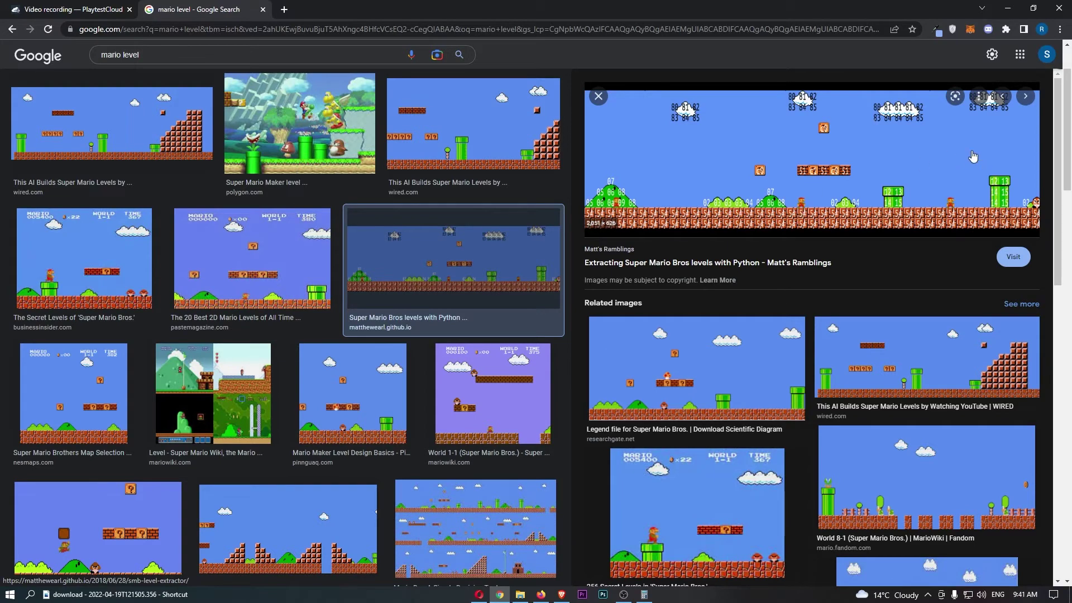
{"action": "key", "text": "ctrl+w"}
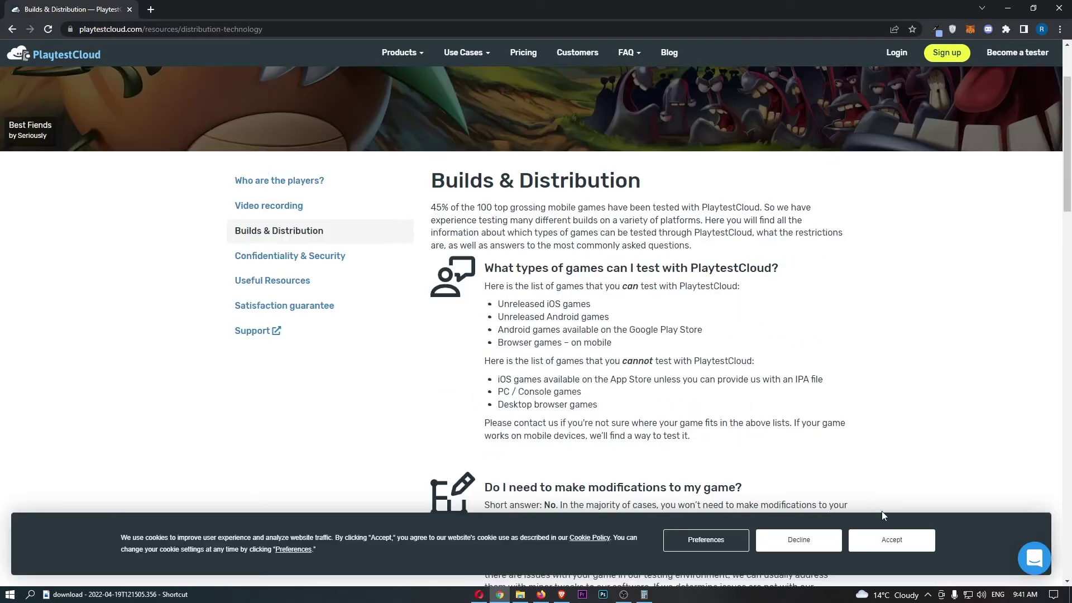
Go to the Builds & Distribution FAQ and highlight its testable game types heading and intro line.
{"action": "left_click", "coordinate": [882, 544]}
{"action": "left_click_drag", "start_coordinate": [491, 269], "coordinate": [787, 273]}
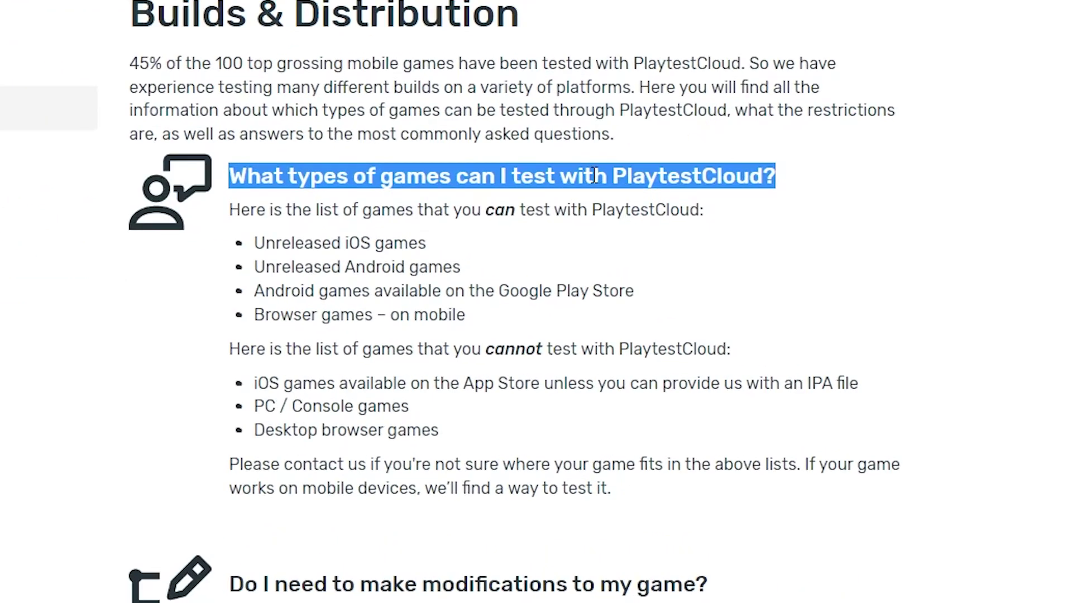
{"action": "left_click", "coordinate": [656, 284]}
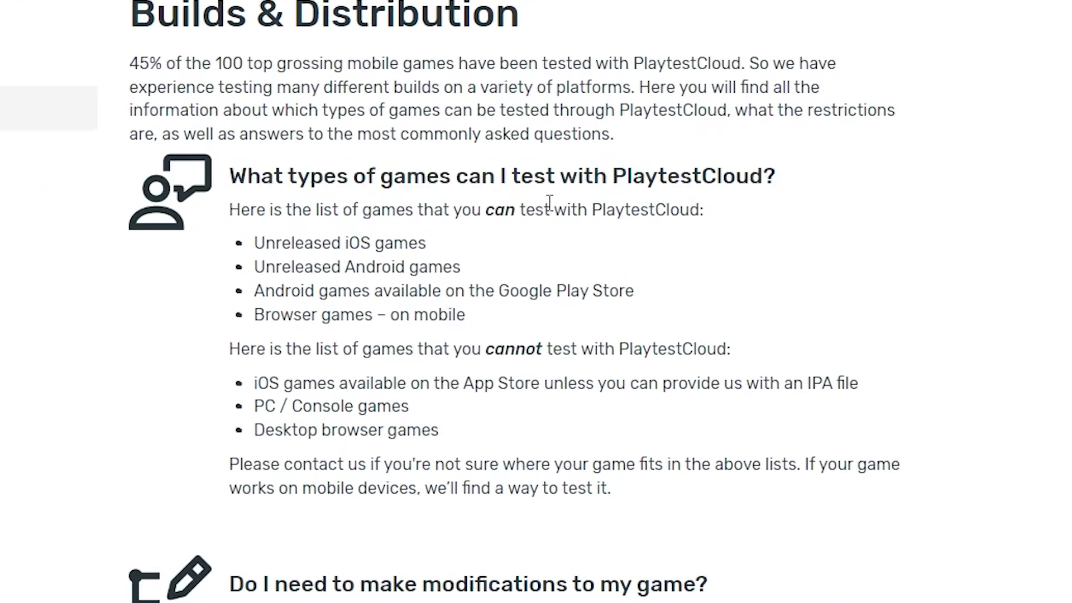
{"action": "triple_click", "coordinate": [549, 204]}
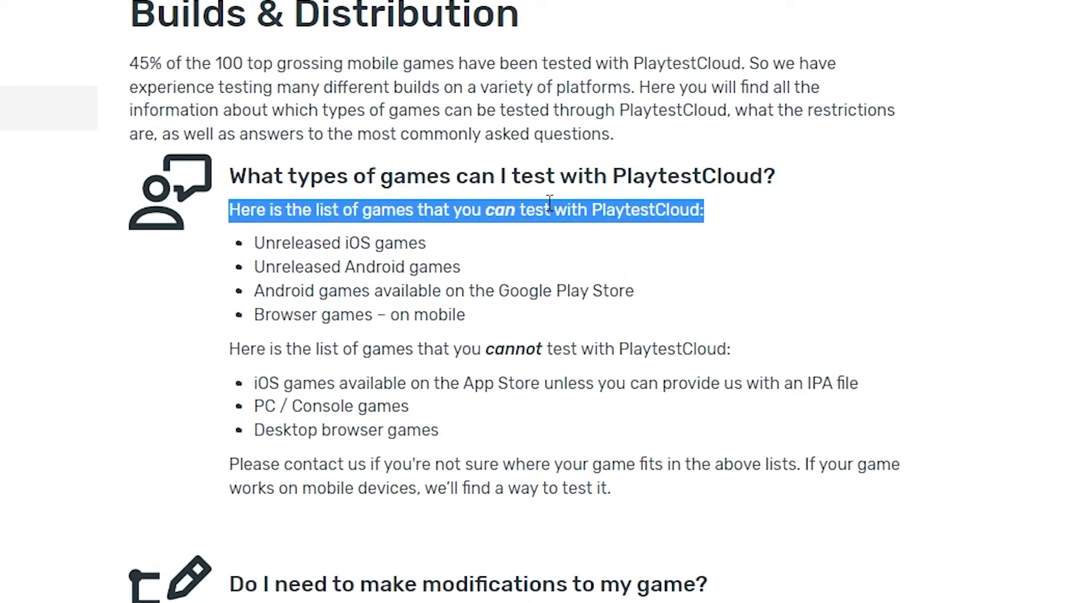
{"action": "left_click", "coordinate": [587, 234]}
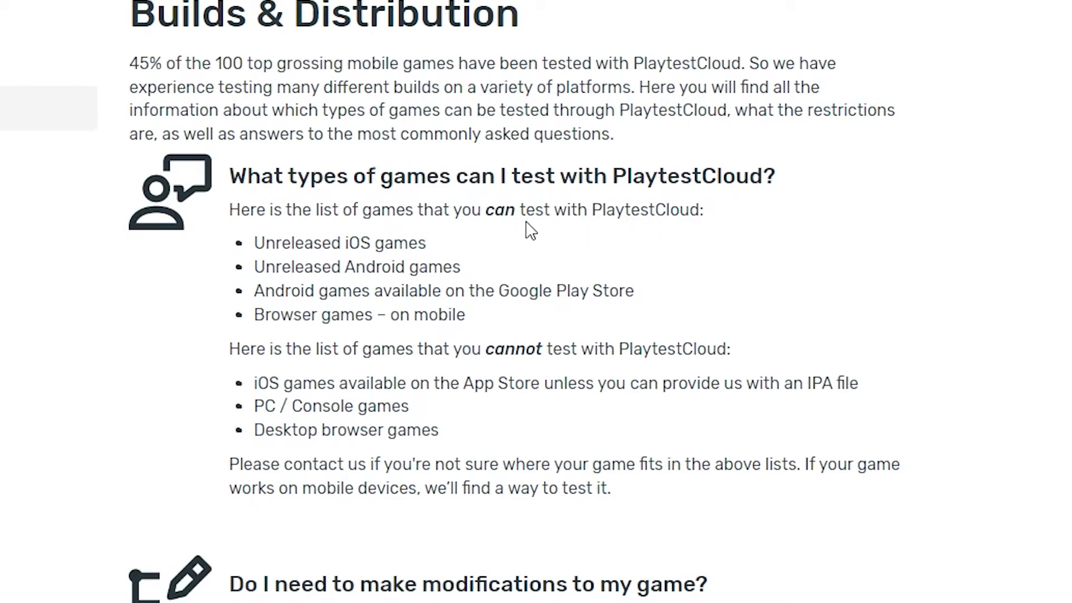
Highlight the testable items (unreleased iOS, Android, Google Play, mobile browser) and the cannot-test intro.
{"action": "triple_click", "coordinate": [336, 247]}
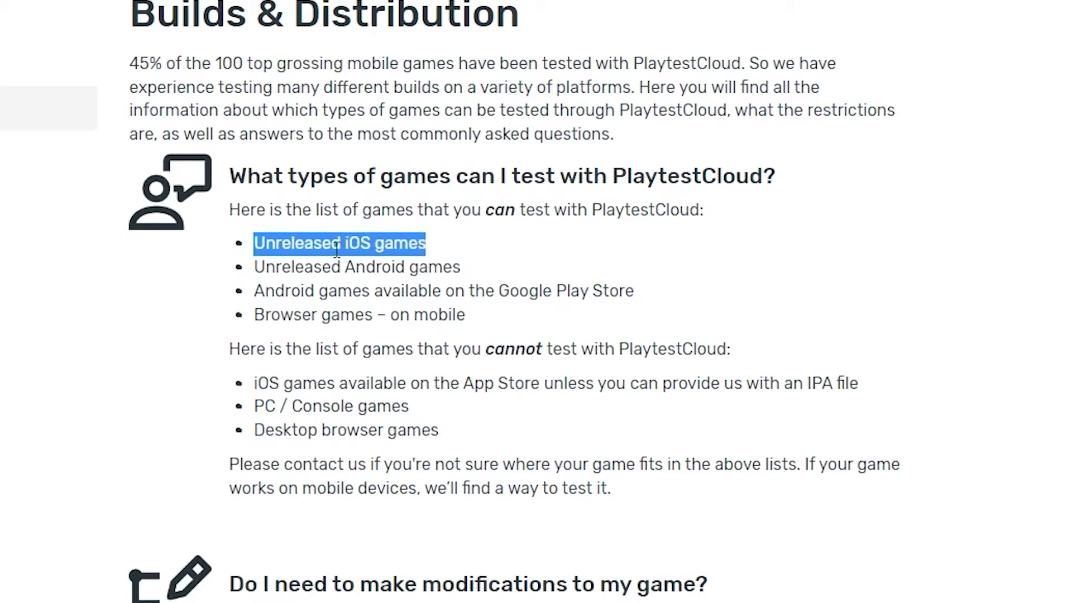
{"action": "triple_click", "coordinate": [369, 269]}
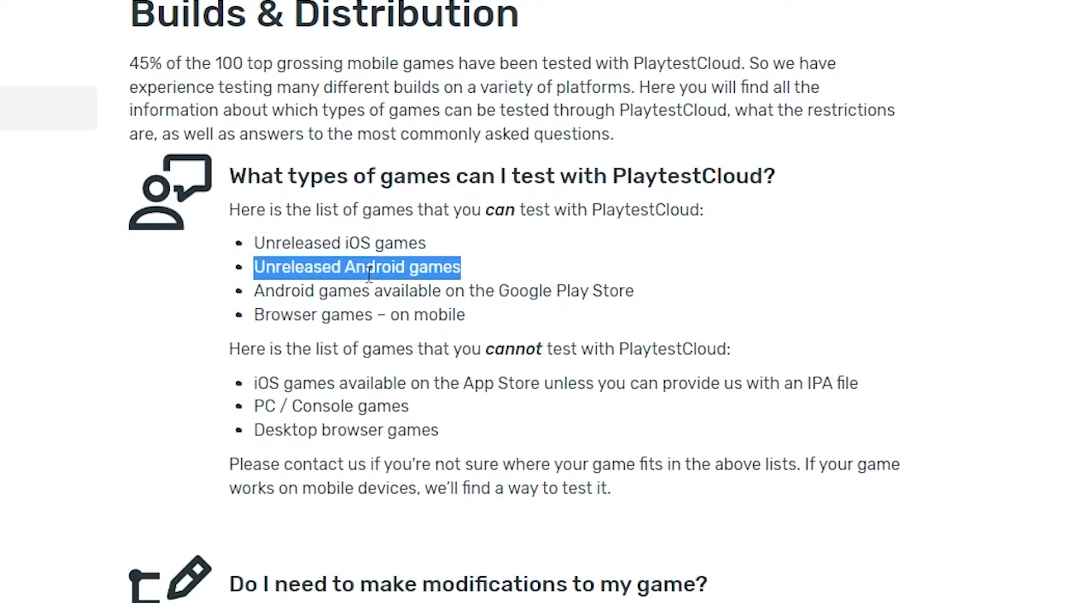
{"action": "triple_click", "coordinate": [382, 293]}
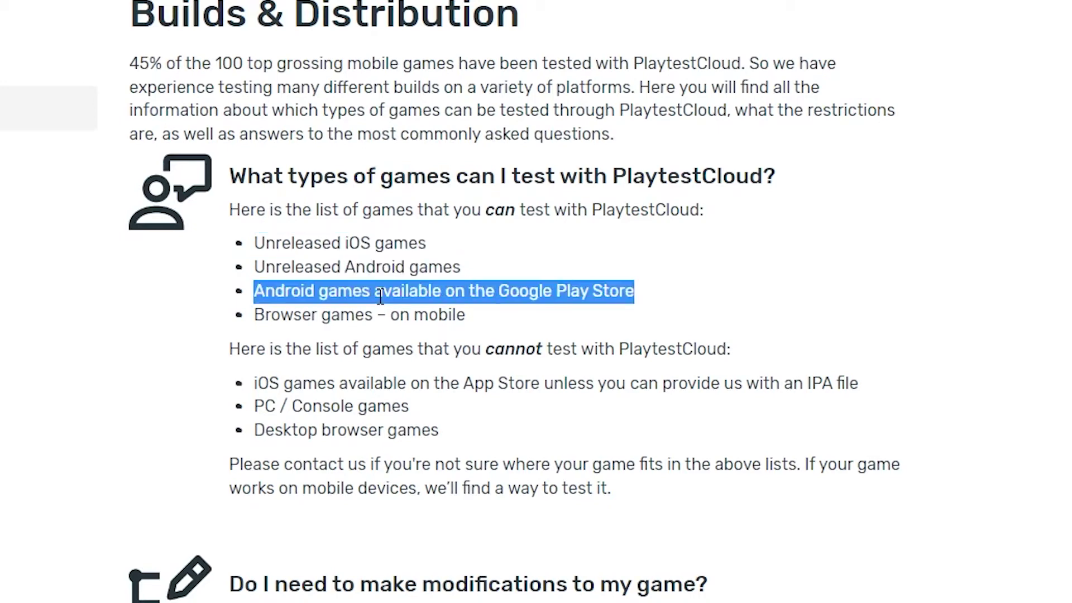
{"action": "triple_click", "coordinate": [411, 316]}
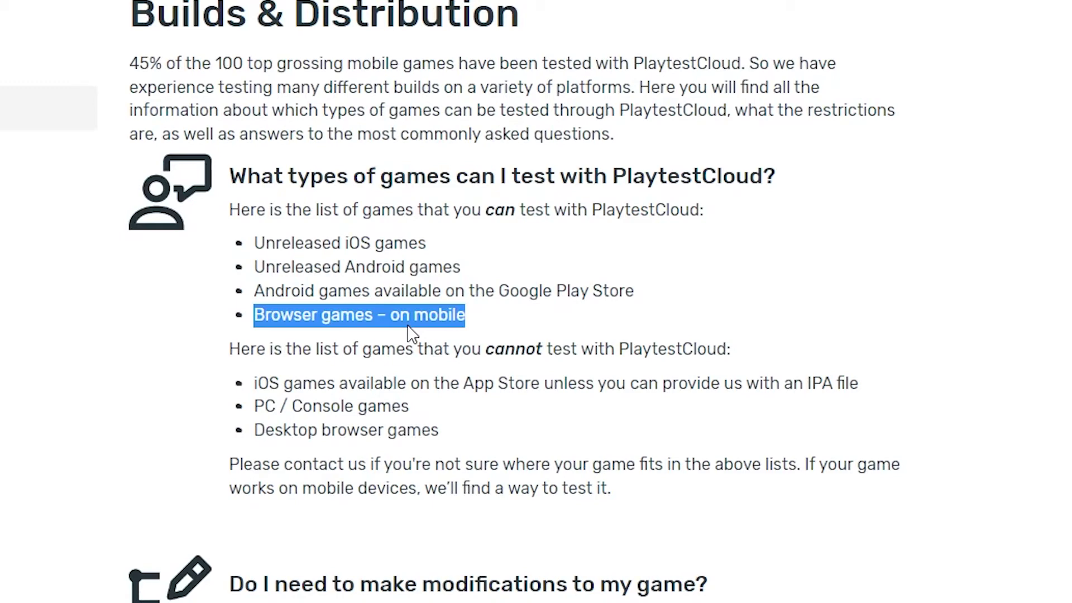
{"action": "left_click", "coordinate": [404, 347]}
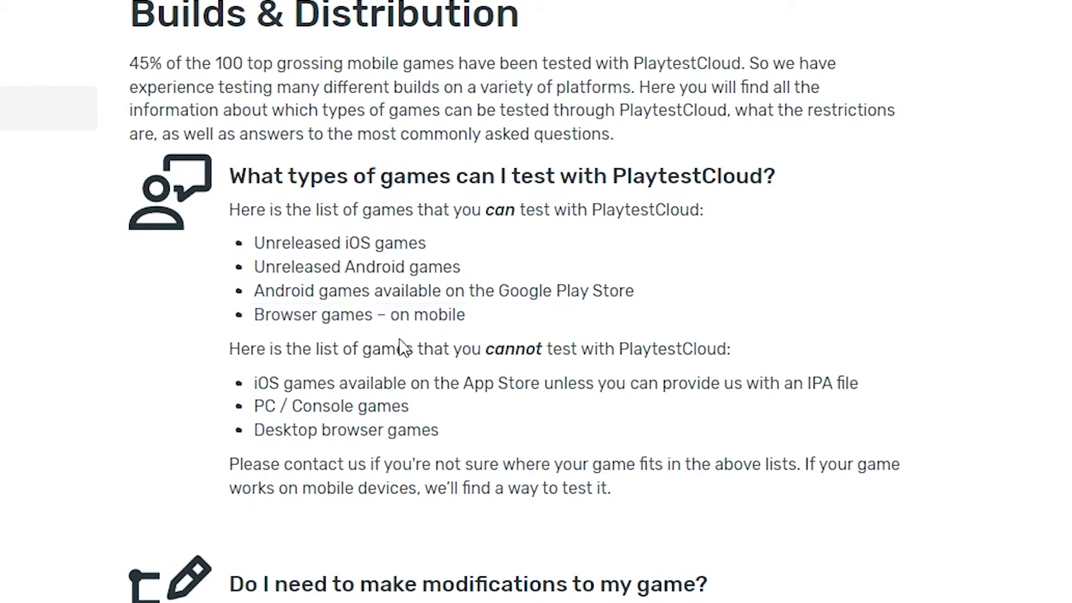
{"action": "triple_click", "coordinate": [404, 347]}
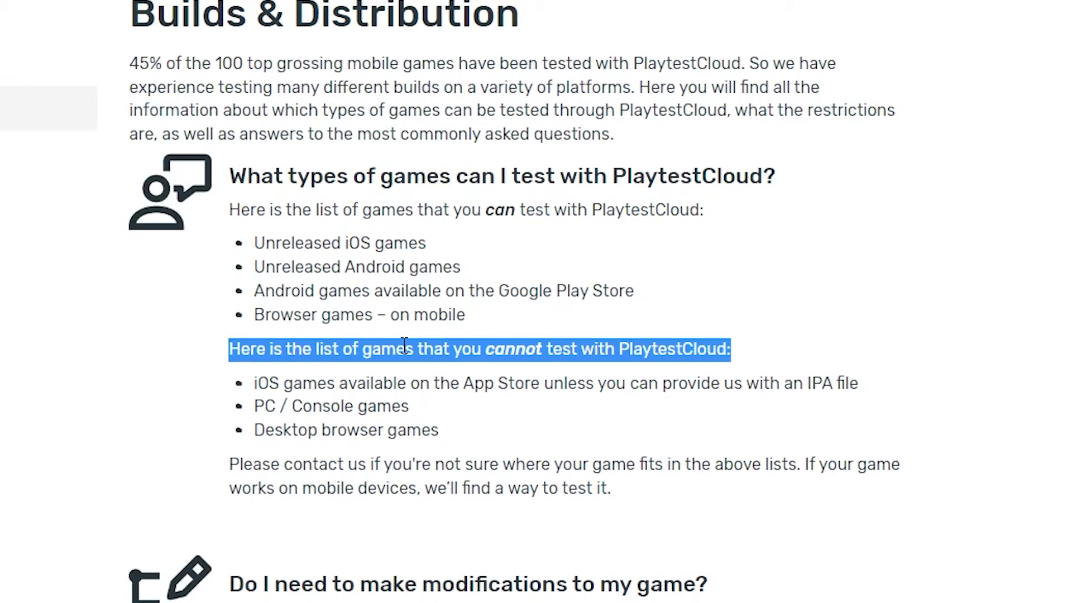
Highlight the IPA file, PC / Console and Desktop browser lines, then return to the homepage.
{"action": "left_click_drag", "start_coordinate": [811, 383], "coordinate": [896, 393]}
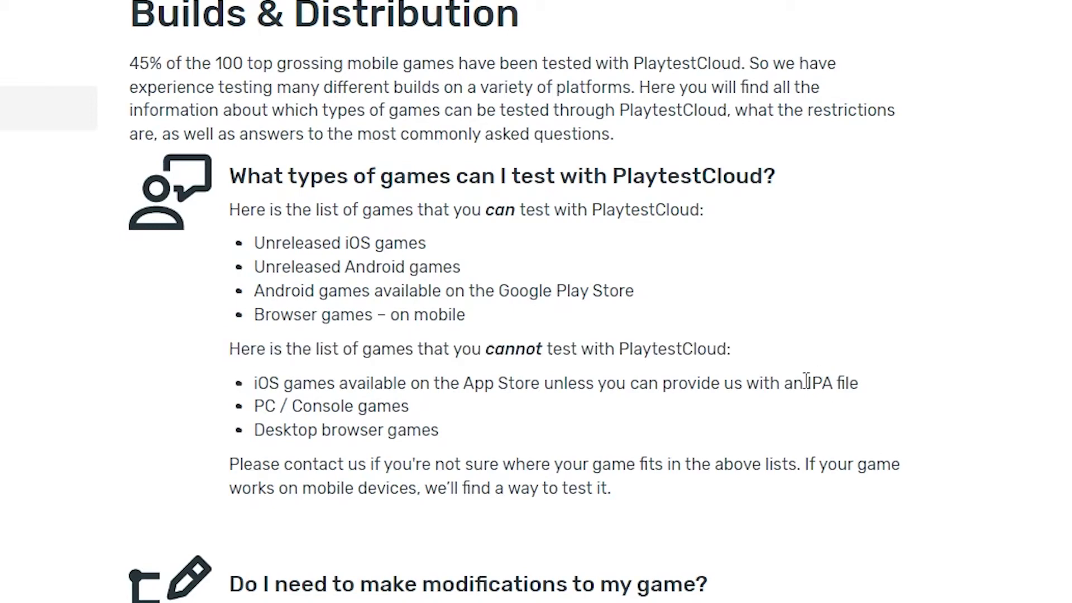
{"action": "left_click", "coordinate": [790, 383]}
{"action": "left_click_drag", "start_coordinate": [806, 383], "coordinate": [872, 387]}
{"action": "left_click_drag", "start_coordinate": [254, 409], "coordinate": [411, 407]}
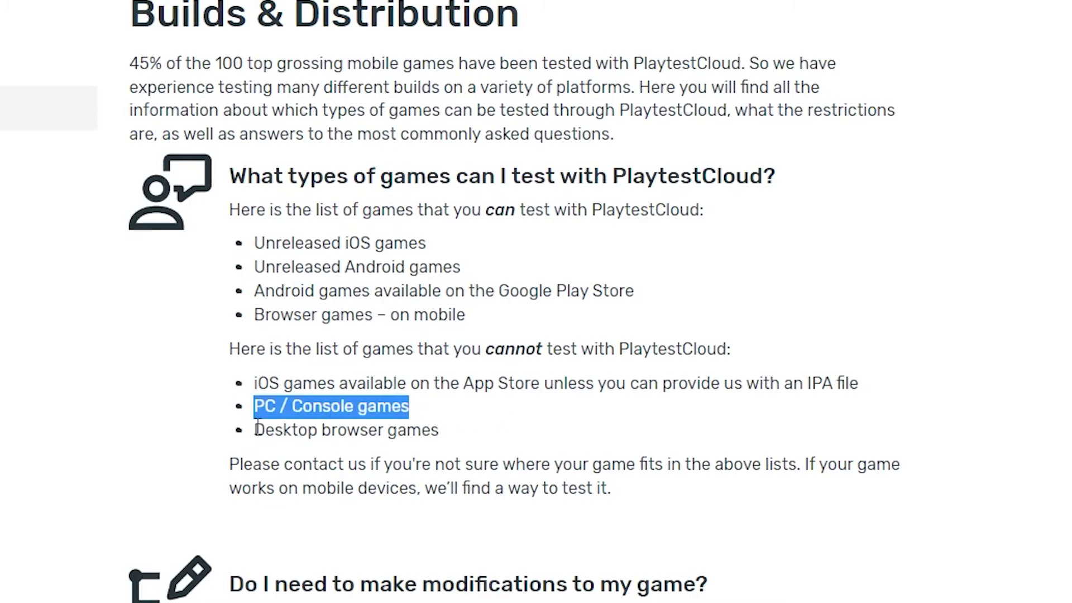
{"action": "left_click_drag", "start_coordinate": [255, 429], "coordinate": [463, 444]}
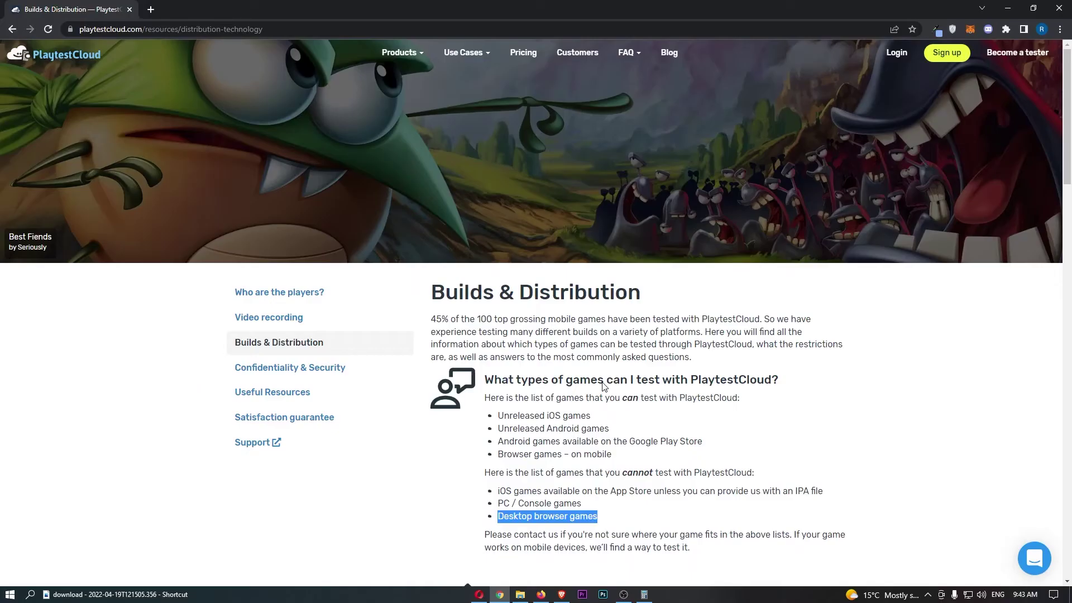
{"action": "left_click", "coordinate": [328, 395]}
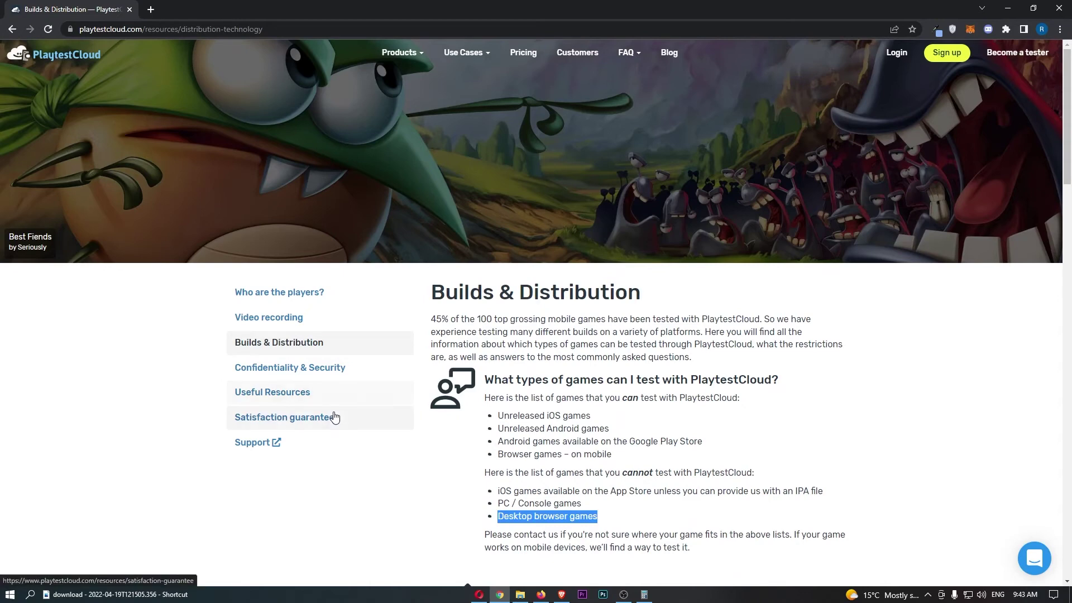
{"action": "left_click", "coordinate": [52, 59]}
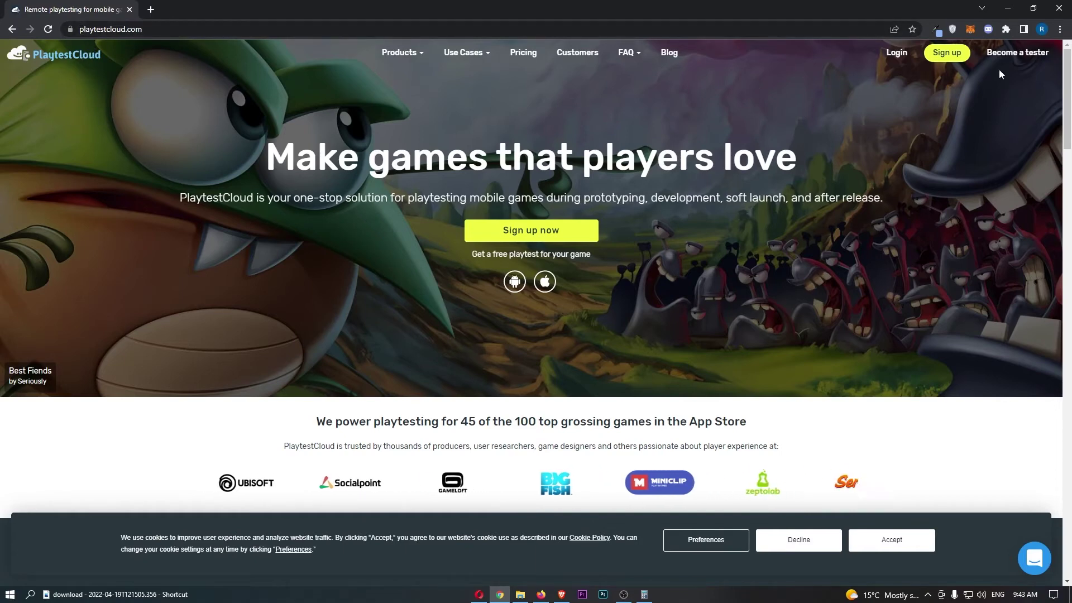
Go to the Become a tester page and highlight its first sign-up step.
{"action": "left_click", "coordinate": [1004, 55]}
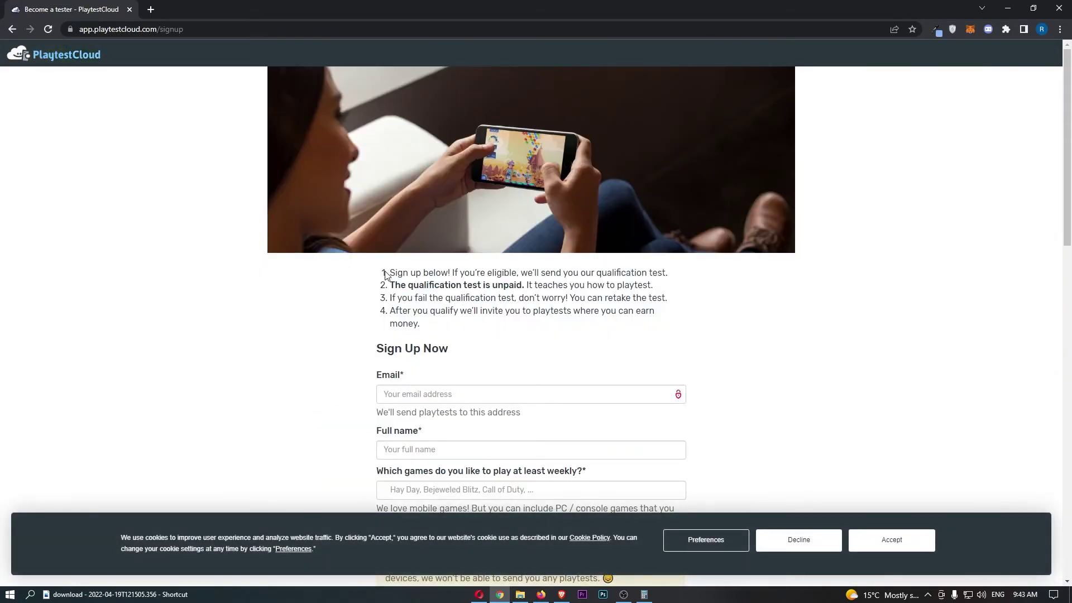
{"action": "left_click_drag", "start_coordinate": [392, 273], "coordinate": [596, 274]}
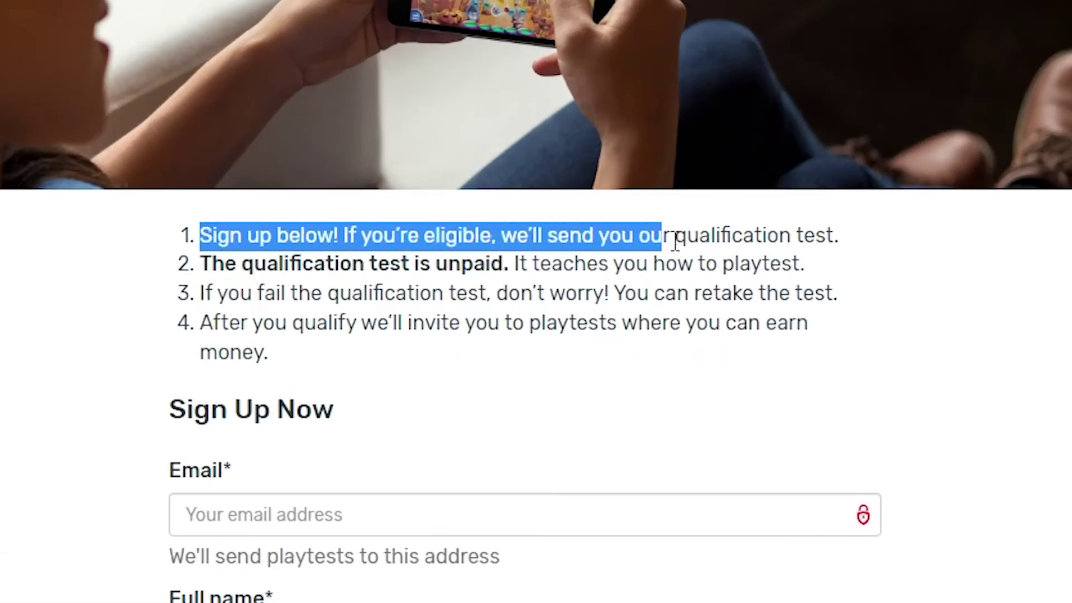
{"action": "mouse_move", "coordinate": [675, 240]}
{"action": "left_mouse_down"}
{"action": "mouse_move", "coordinate": [809, 237]}
{"action": "mouse_move", "coordinate": [879, 256]}
{"action": "left_mouse_up"}
{"action": "left_click", "coordinate": [922, 308]}
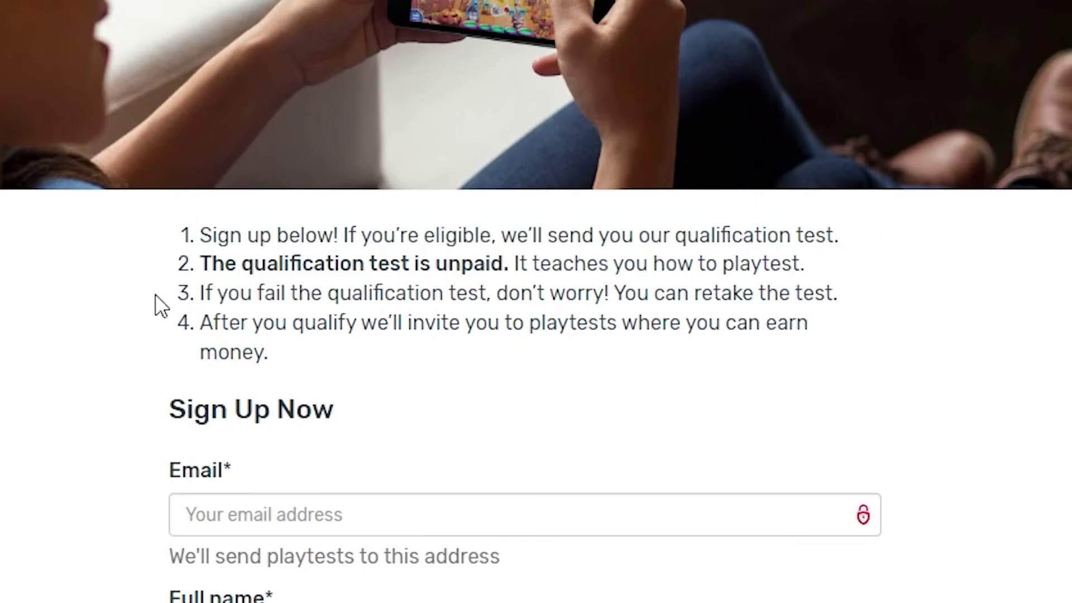
Highlight the unpaid qualification test, the step 3 retake reassurance and step 4 about earning money.
{"action": "left_click_drag", "start_coordinate": [211, 263], "coordinate": [528, 267]}
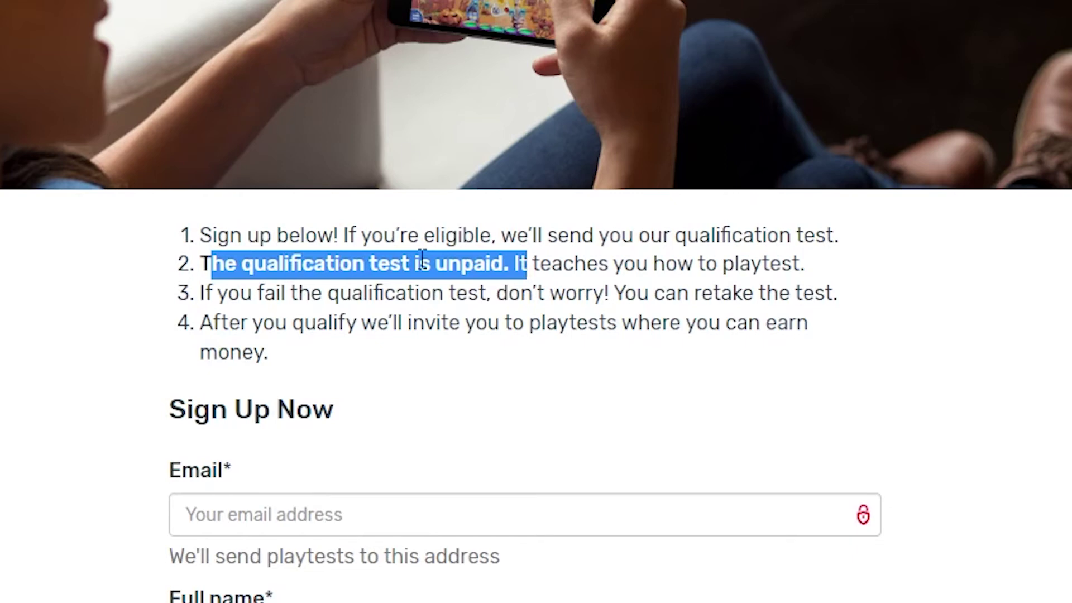
{"action": "left_click_drag", "start_coordinate": [457, 295], "coordinate": [861, 311]}
{"action": "left_click", "coordinate": [926, 361]}
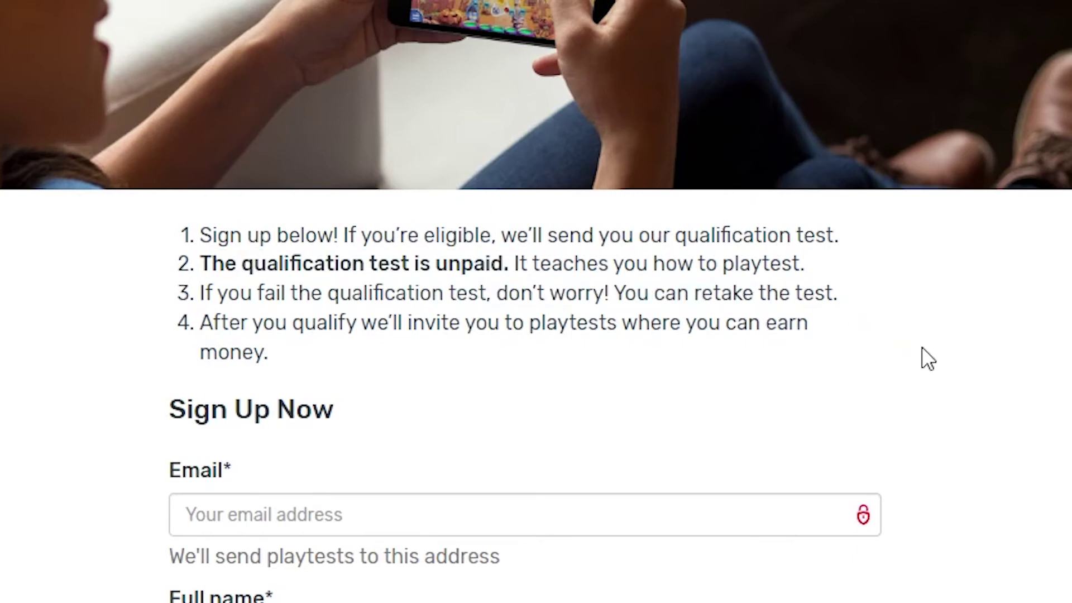
{"action": "mouse_move", "coordinate": [213, 323]}
{"action": "left_mouse_down"}
{"action": "mouse_move", "coordinate": [424, 344]}
{"action": "mouse_move", "coordinate": [604, 332]}
{"action": "mouse_move", "coordinate": [612, 352]}
{"action": "mouse_move", "coordinate": [570, 371]}
{"action": "left_mouse_up"}
{"action": "left_click", "coordinate": [566, 371]}
{"action": "scroll", "coordinate": [362, 282], "scroll_direction": "down", "scroll_amount": 2}
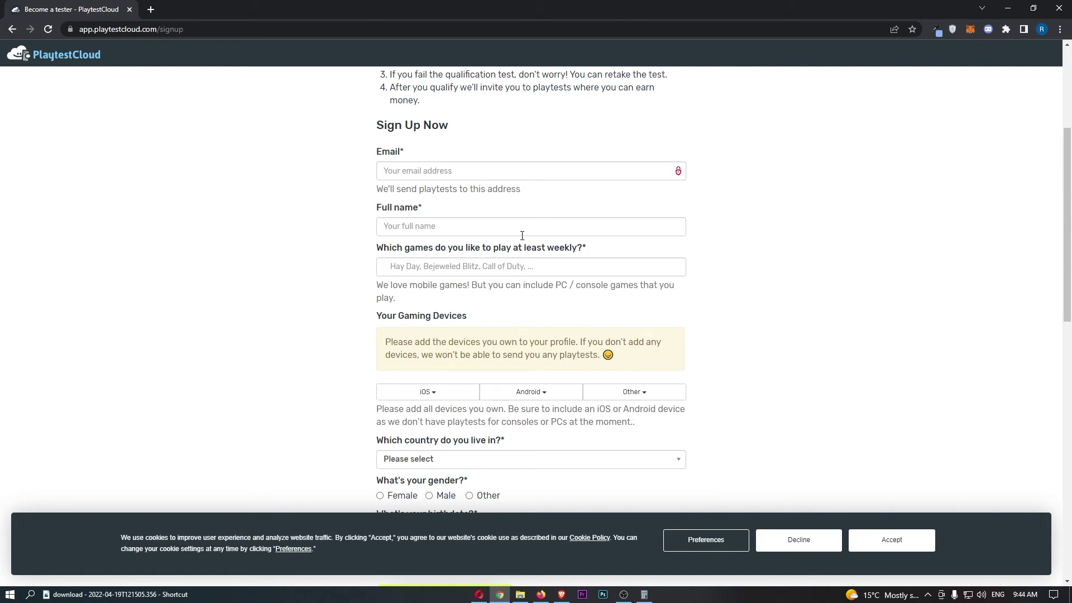
Add FIFA 06 as a weekly game through the games search.
{"action": "left_click", "coordinate": [472, 269]}
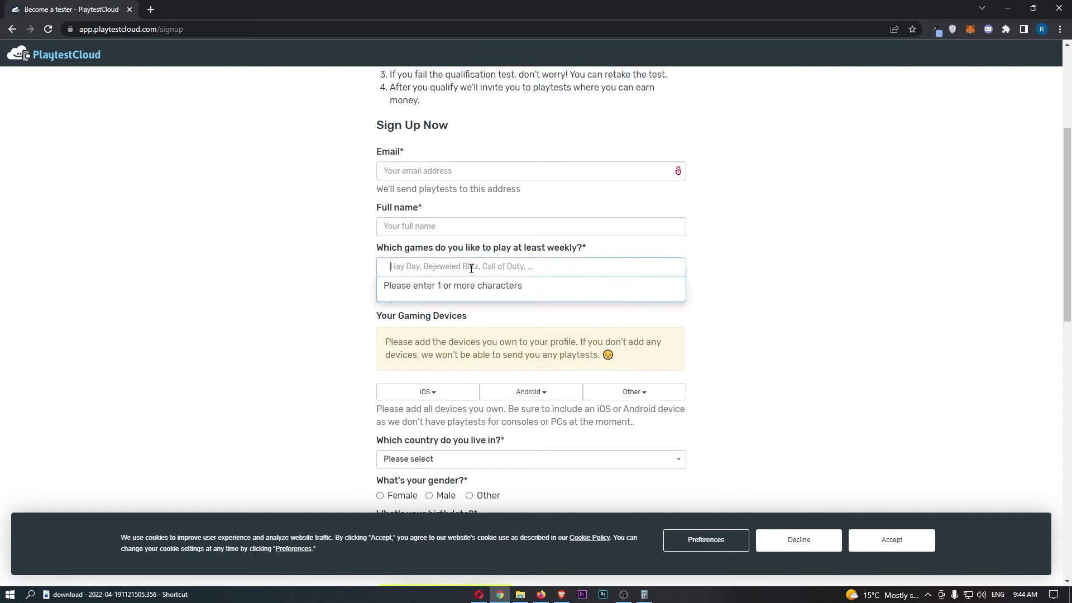
{"action": "left_click", "coordinate": [405, 266]}
{"action": "type", "text": "f"}
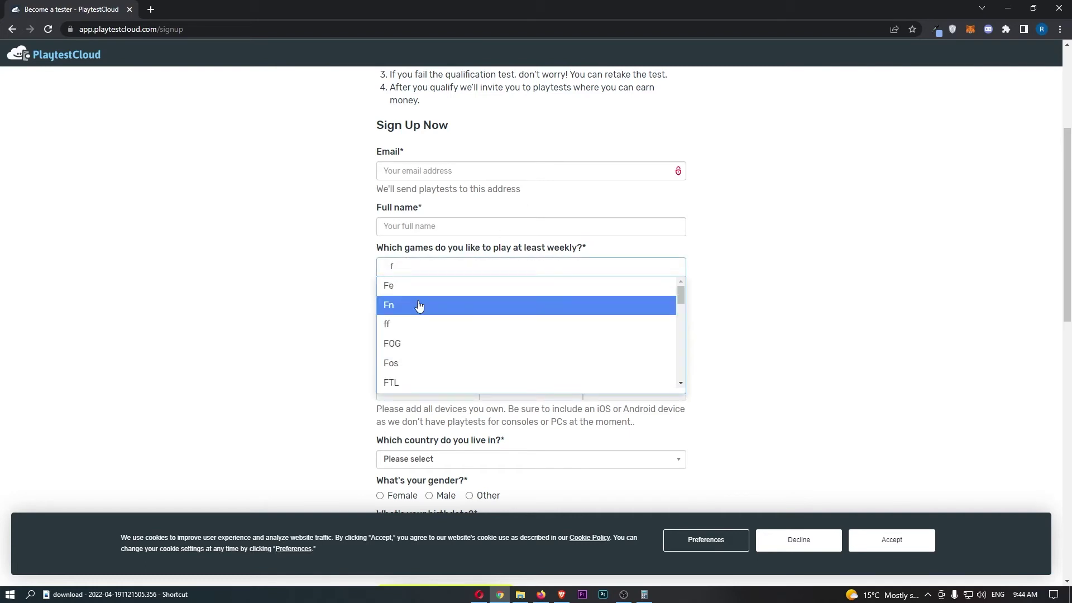
{"action": "type", "text": "if"}
{"action": "left_click", "coordinate": [418, 302]}
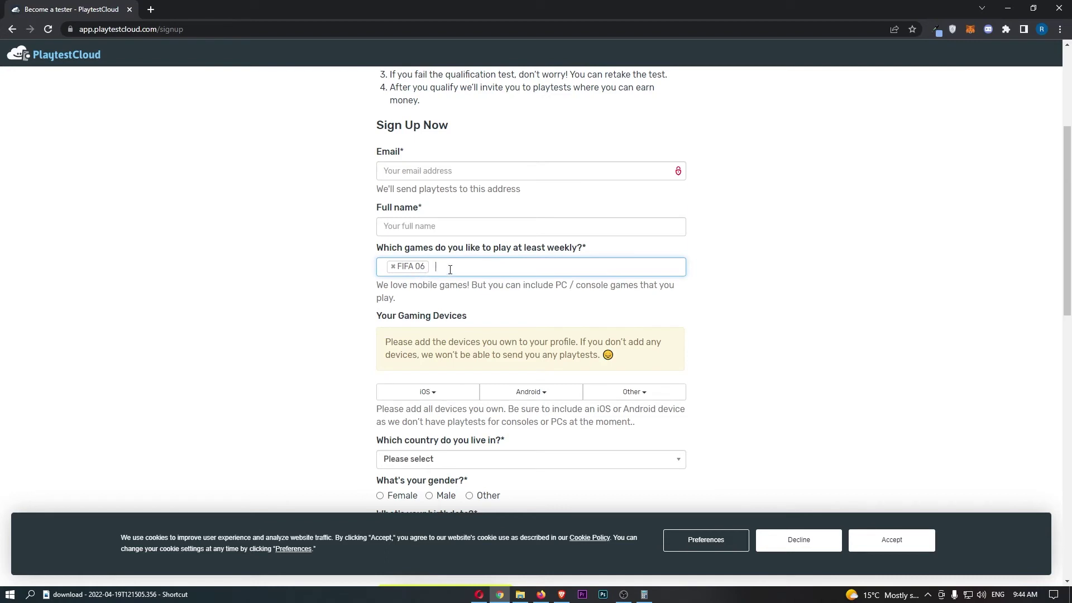
{"action": "scroll", "coordinate": [456, 283], "scroll_direction": "down", "scroll_amount": 1}
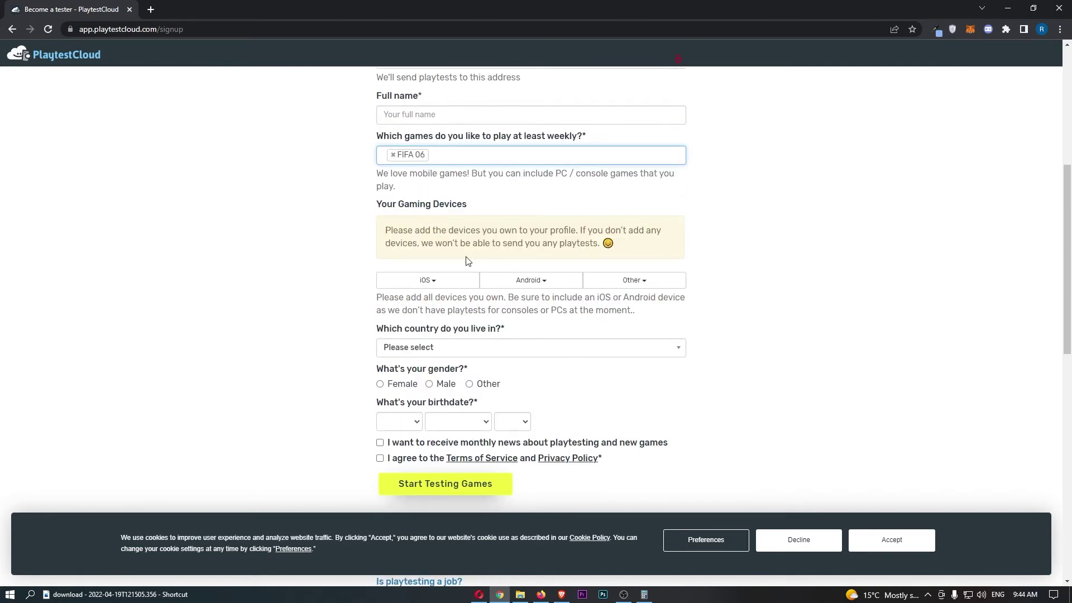
Add iPhone 11, 13 Pro, 11 Pro Max, 11 Pro and Apple Mac/MacBook as owned devices.
{"action": "left_click", "coordinate": [427, 280]}
{"action": "scroll", "coordinate": [427, 362], "scroll_direction": "down", "scroll_amount": 3}
{"action": "scroll", "coordinate": [427, 363], "scroll_direction": "down", "scroll_amount": 5}
{"action": "scroll", "coordinate": [426, 364], "scroll_direction": "up", "scroll_amount": 10}
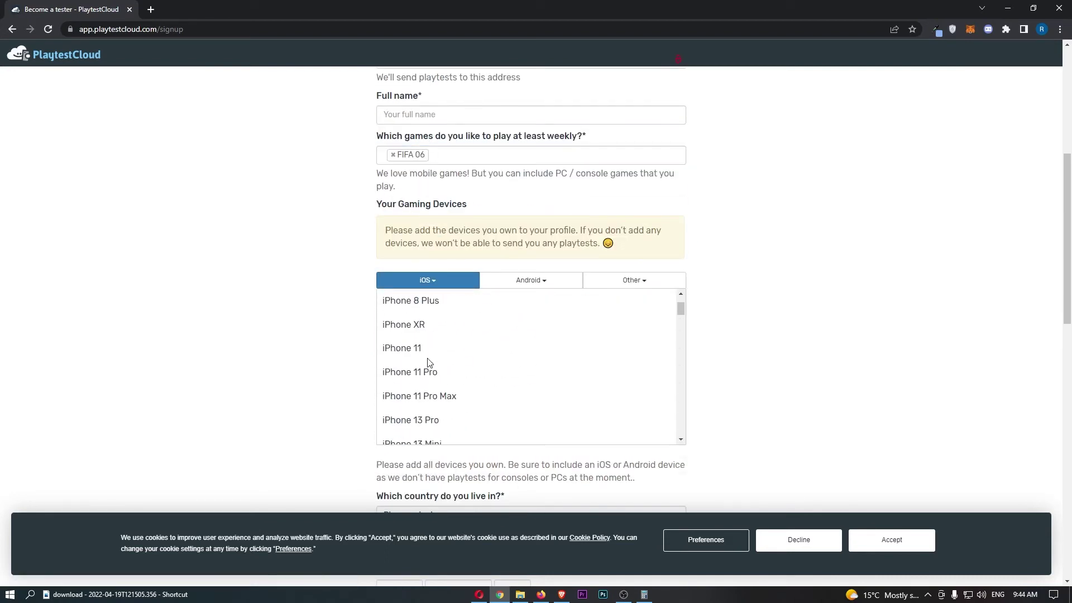
{"action": "scroll", "coordinate": [439, 363], "scroll_direction": "up", "scroll_amount": 1}
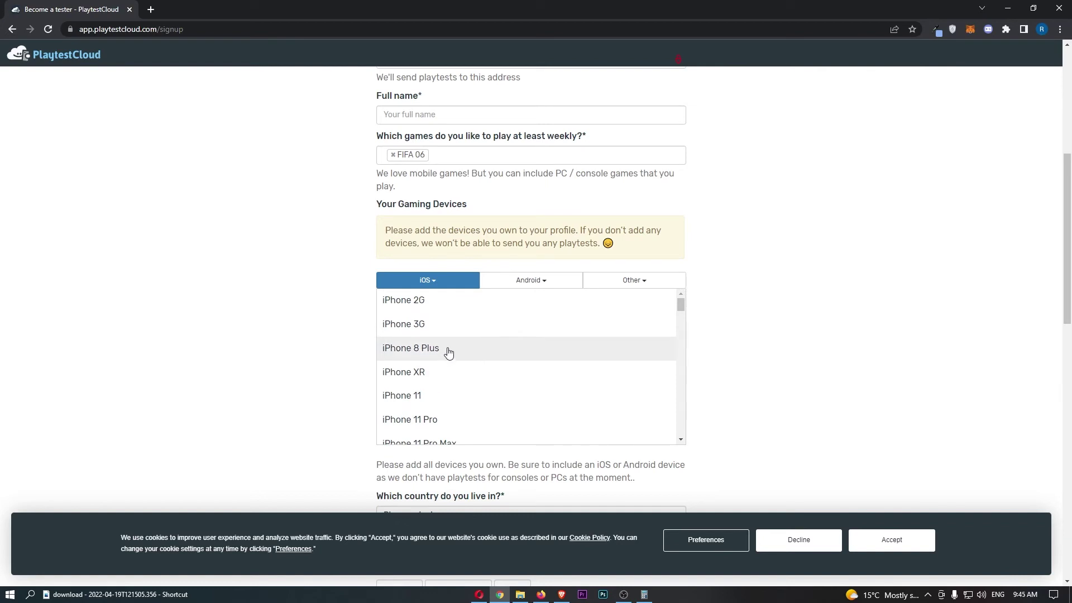
{"action": "scroll", "coordinate": [448, 351], "scroll_direction": "down", "scroll_amount": 2}
{"action": "scroll", "coordinate": [448, 352], "scroll_direction": "up", "scroll_amount": 2}
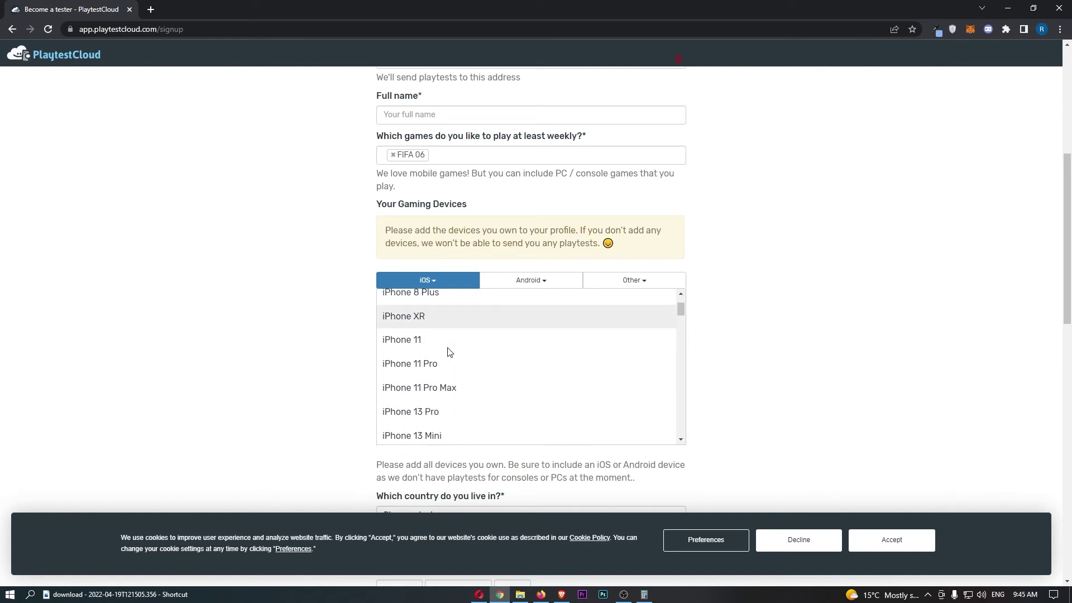
{"action": "left_click", "coordinate": [447, 350]}
{"action": "left_click", "coordinate": [463, 349]}
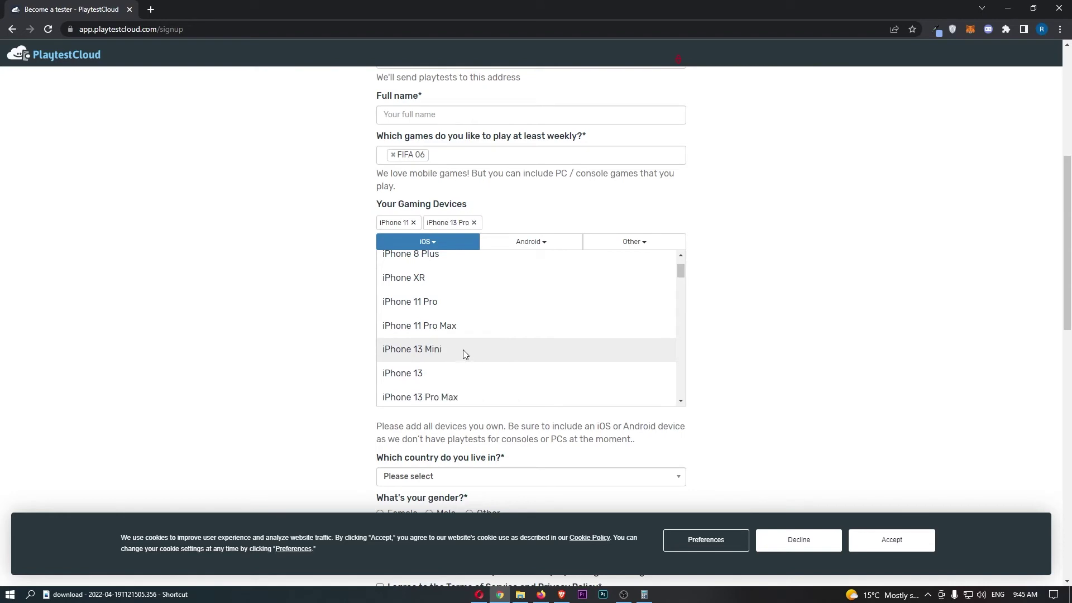
{"action": "left_click", "coordinate": [459, 325]}
{"action": "left_click", "coordinate": [457, 302]}
{"action": "left_click", "coordinate": [530, 241]}
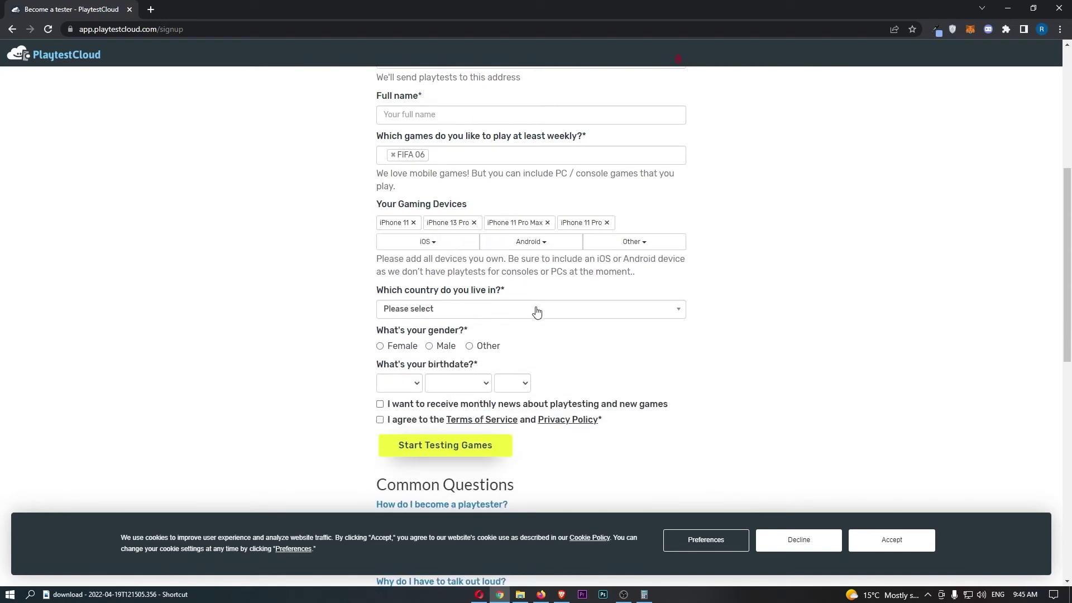
{"action": "left_click", "coordinate": [622, 245]}
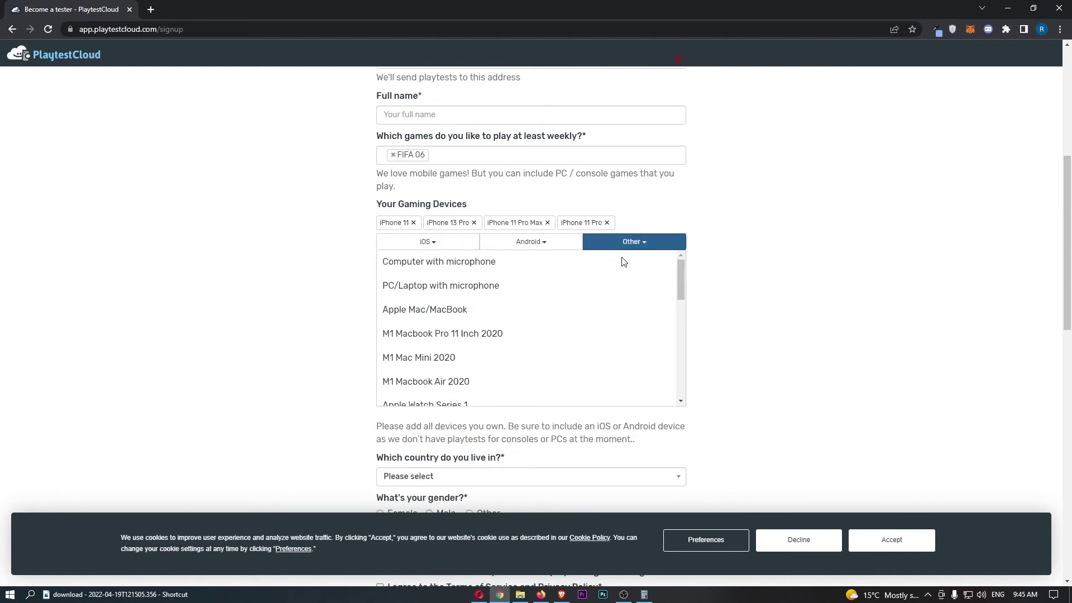
{"action": "left_click", "coordinate": [468, 310]}
{"action": "left_click", "coordinate": [637, 260]}
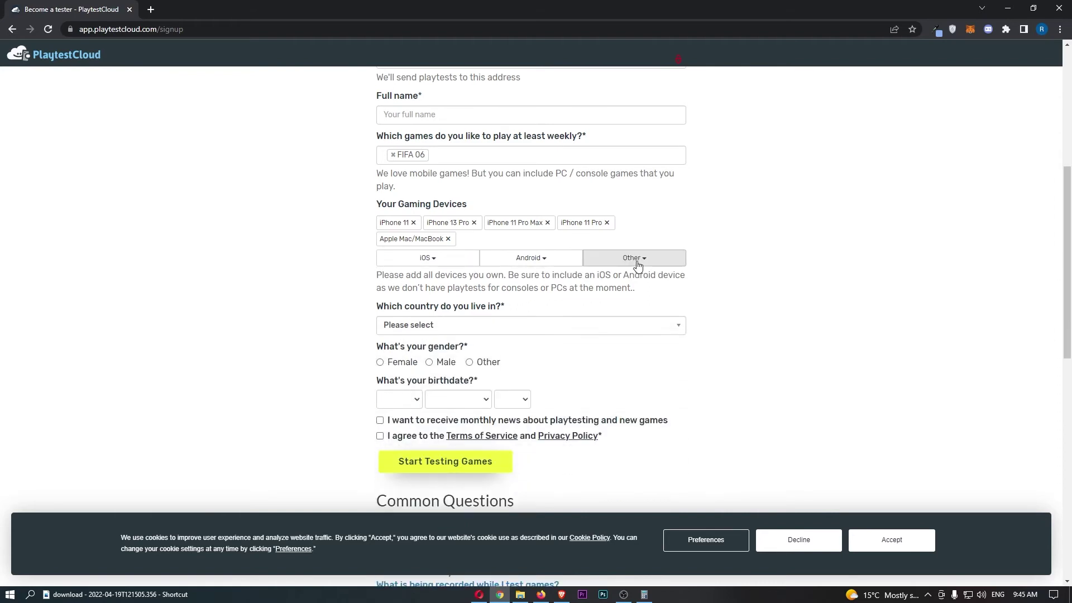
{"action": "scroll", "coordinate": [511, 338], "scroll_direction": "down", "scroll_amount": 1}
{"action": "scroll", "coordinate": [510, 339], "scroll_direction": "down", "scroll_amount": 1}
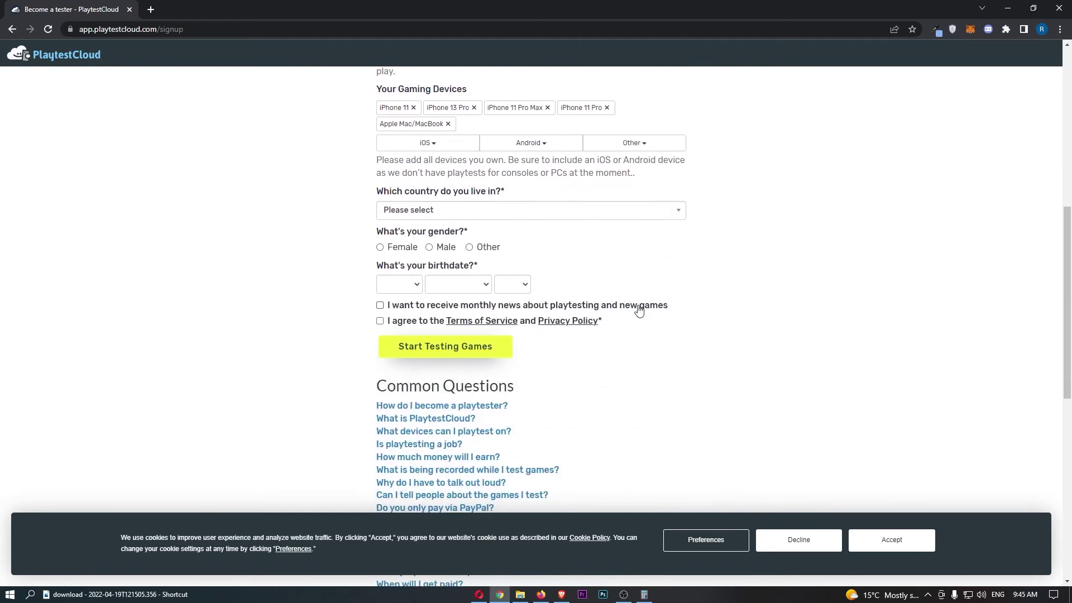
{"action": "scroll", "coordinate": [624, 300], "scroll_direction": "down", "scroll_amount": 2}
{"action": "scroll", "coordinate": [487, 435], "scroll_direction": "down", "scroll_amount": 1}
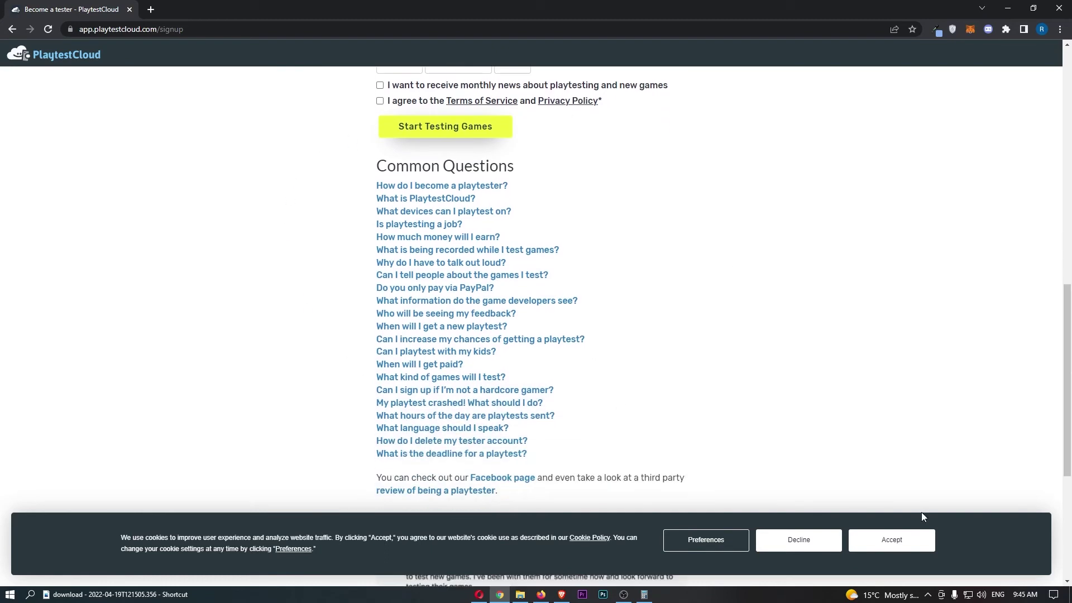
Dismiss the cookie notice, expand 'Is playtesting a job?' and highlight its answer.
{"action": "left_click", "coordinate": [891, 539]}
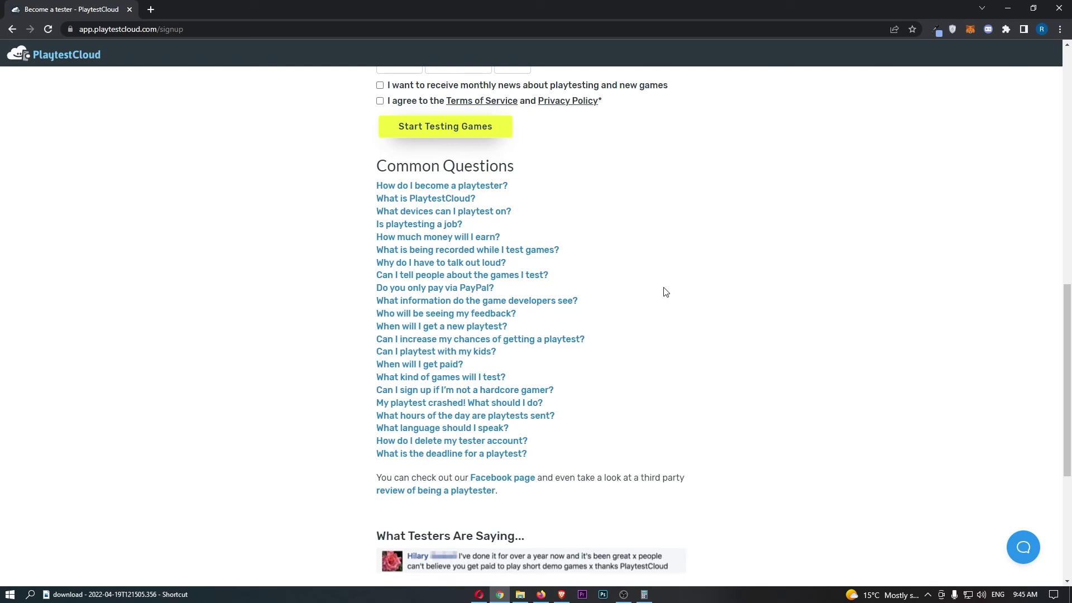
{"action": "left_click", "coordinate": [409, 224]}
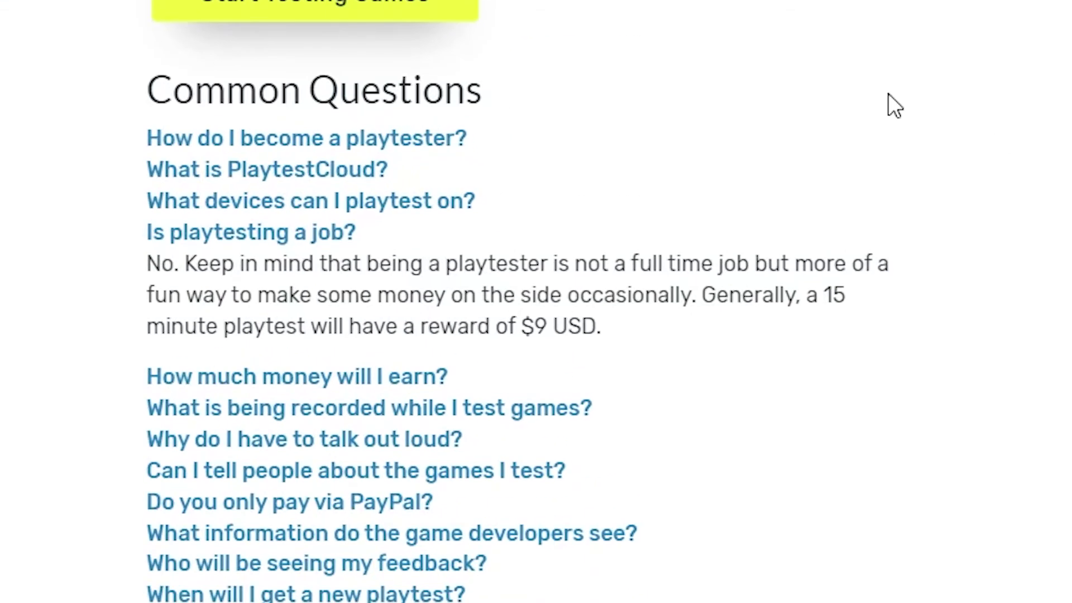
{"action": "left_click_drag", "start_coordinate": [186, 263], "coordinate": [546, 267]}
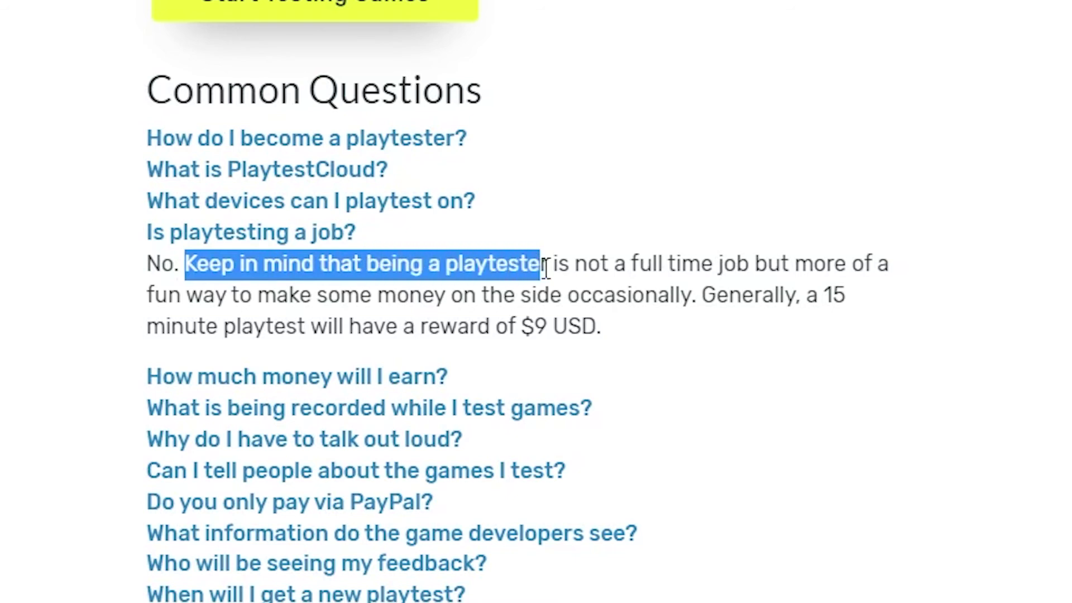
{"action": "mouse_move", "coordinate": [546, 267]}
{"action": "left_mouse_down"}
{"action": "mouse_move", "coordinate": [900, 263]}
{"action": "mouse_move", "coordinate": [337, 309]}
{"action": "mouse_move", "coordinate": [854, 291]}
{"action": "mouse_move", "coordinate": [688, 317]}
{"action": "left_mouse_up"}
{"action": "left_click", "coordinate": [680, 325]}
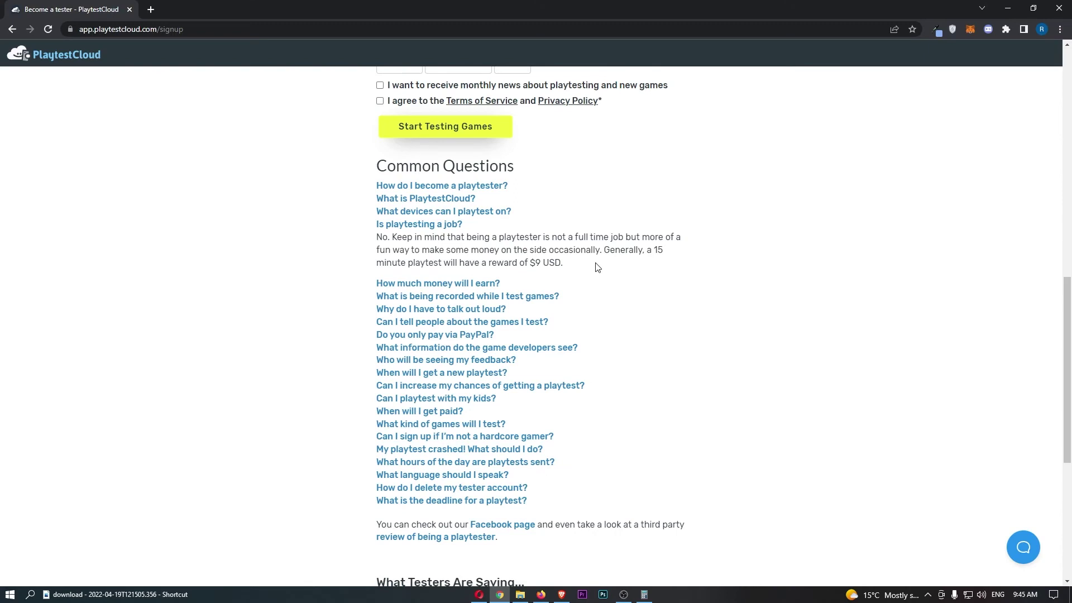
Bring up Calculator and clear its display, discarding trial entries of 15 and 60.
{"action": "left_click", "coordinate": [643, 595]}
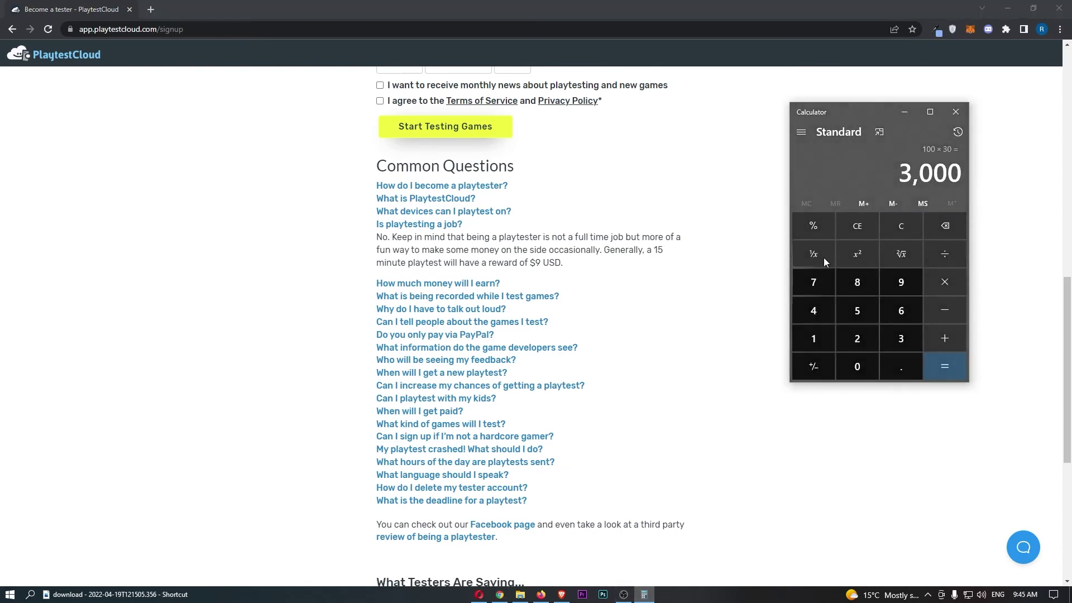
{"action": "left_click", "coordinate": [911, 225]}
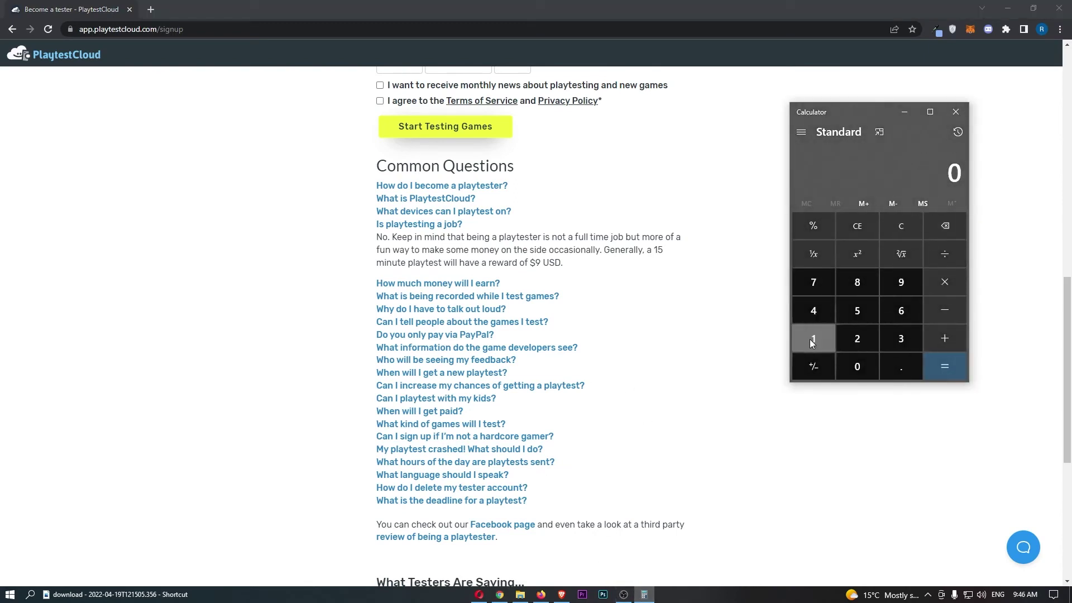
{"action": "left_click", "coordinate": [811, 340]}
{"action": "left_click", "coordinate": [863, 312]}
{"action": "left_click", "coordinate": [904, 224]}
{"action": "left_click", "coordinate": [901, 310]}
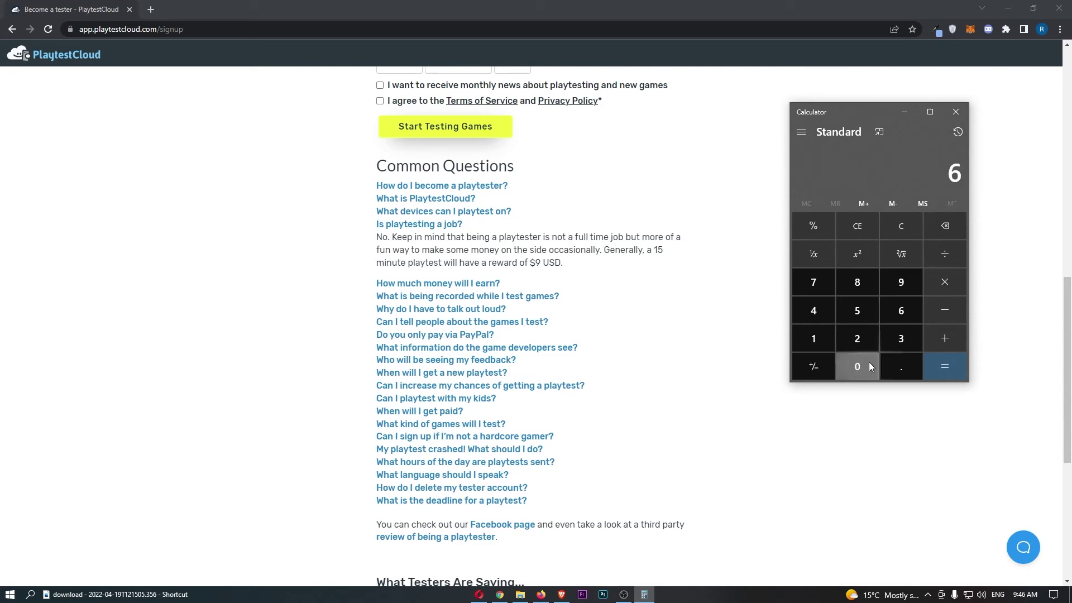
{"action": "left_click", "coordinate": [858, 366]}
{"action": "left_click", "coordinate": [944, 254]}
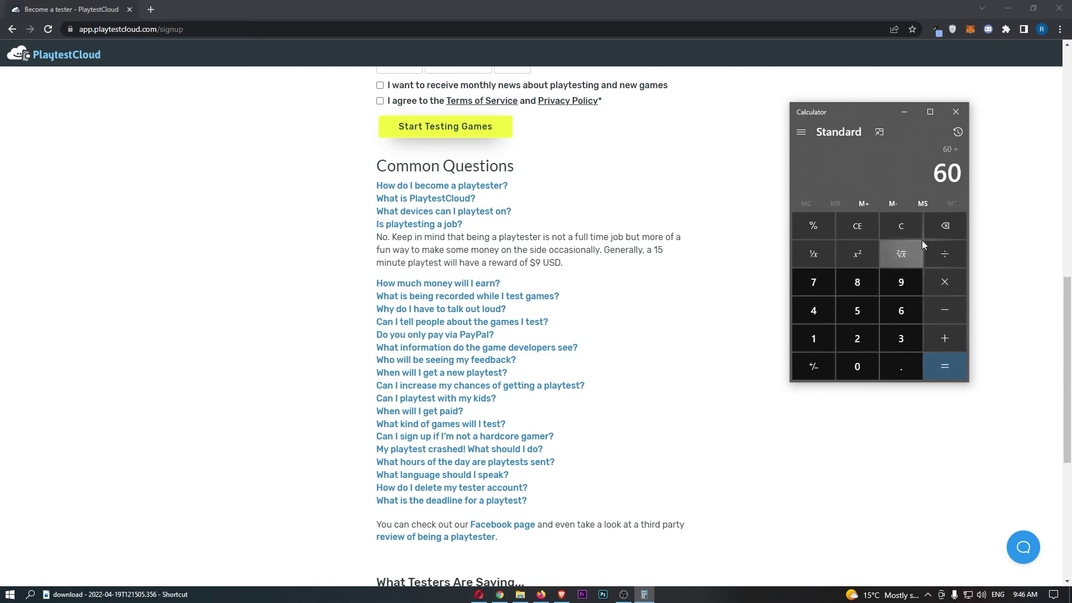
{"action": "left_click", "coordinate": [907, 236]}
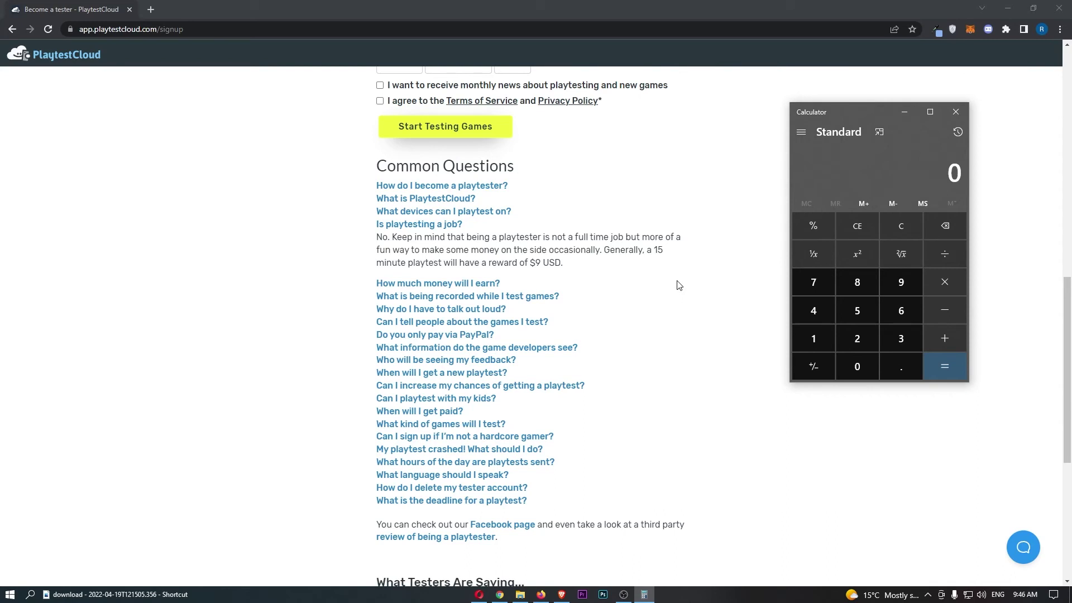
Calculate 9 × 4 = 36, then expand the 'What is being recorded while I test games?' answer.
{"action": "left_click", "coordinate": [902, 281]}
{"action": "left_click", "coordinate": [944, 281]}
{"action": "left_click", "coordinate": [813, 311]}
{"action": "left_click", "coordinate": [964, 361]}
{"action": "left_click", "coordinate": [662, 256]}
{"action": "left_click", "coordinate": [489, 296]}
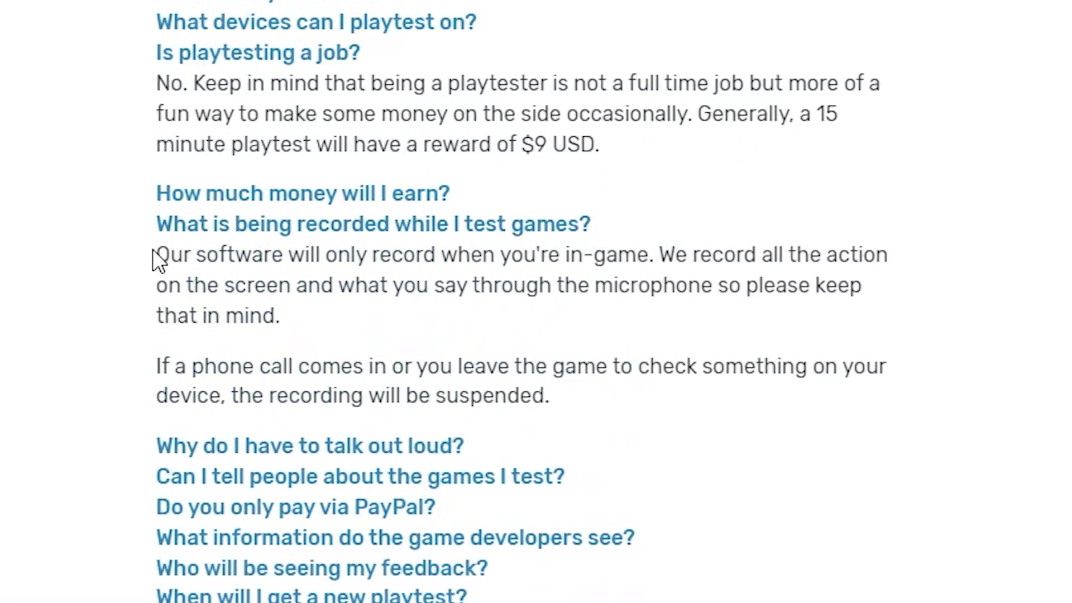
Highlight the in-game recording and phone call sentences, then expand 'Why do I have to talk out loud?'.
{"action": "mouse_move", "coordinate": [170, 255]}
{"action": "left_mouse_down"}
{"action": "mouse_move", "coordinate": [830, 253]}
{"action": "mouse_move", "coordinate": [885, 276]}
{"action": "mouse_move", "coordinate": [429, 293]}
{"action": "left_mouse_up"}
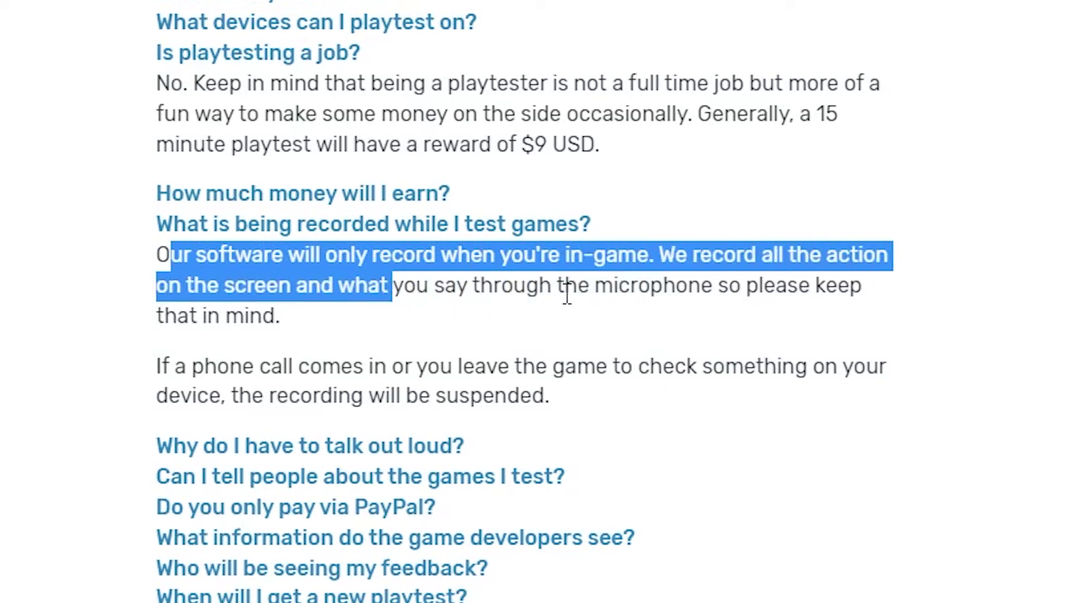
{"action": "left_click", "coordinate": [428, 318]}
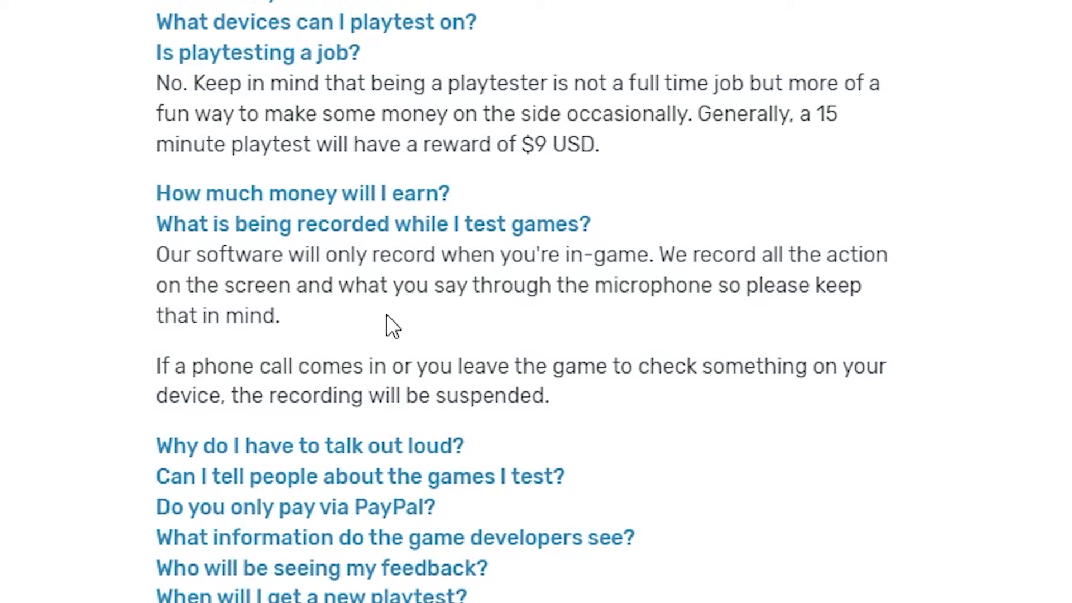
{"action": "left_click_drag", "start_coordinate": [145, 370], "coordinate": [327, 366]}
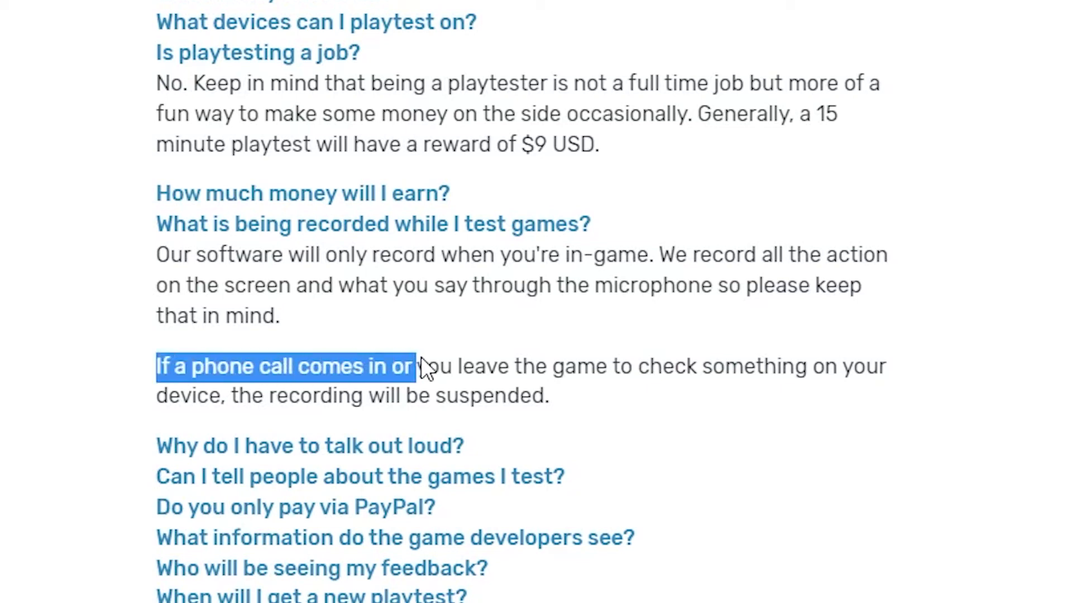
{"action": "left_click_drag", "start_coordinate": [422, 369], "coordinate": [760, 405]}
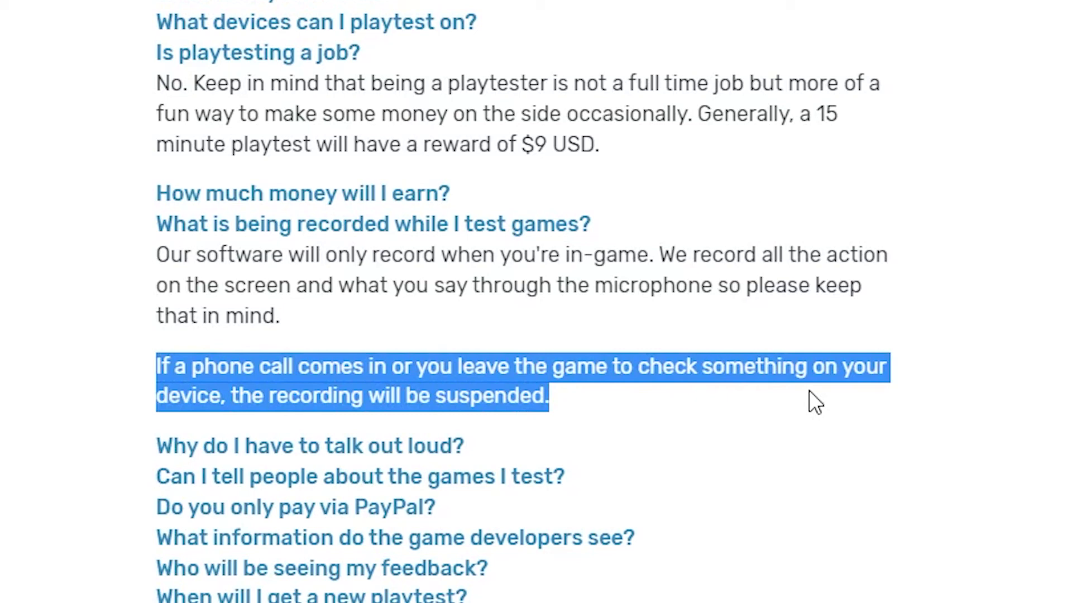
{"action": "left_click", "coordinate": [299, 445]}
{"action": "scroll", "coordinate": [441, 331], "scroll_direction": "down", "scroll_amount": 2}
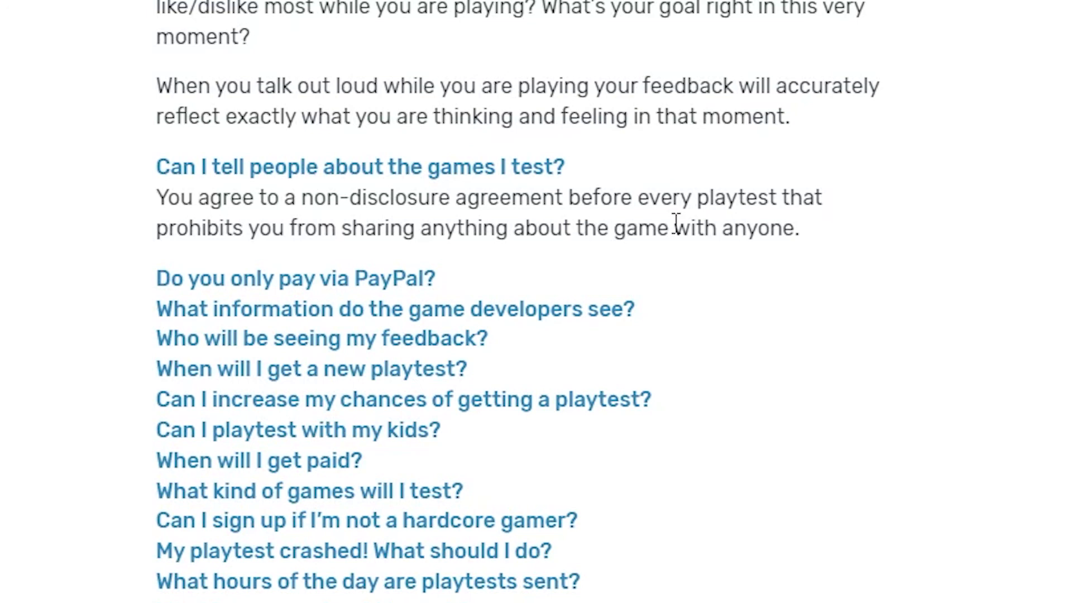
Expand 'Do you only pay via PayPal?' and highlight its answer paragraph.
{"action": "left_click", "coordinate": [430, 286]}
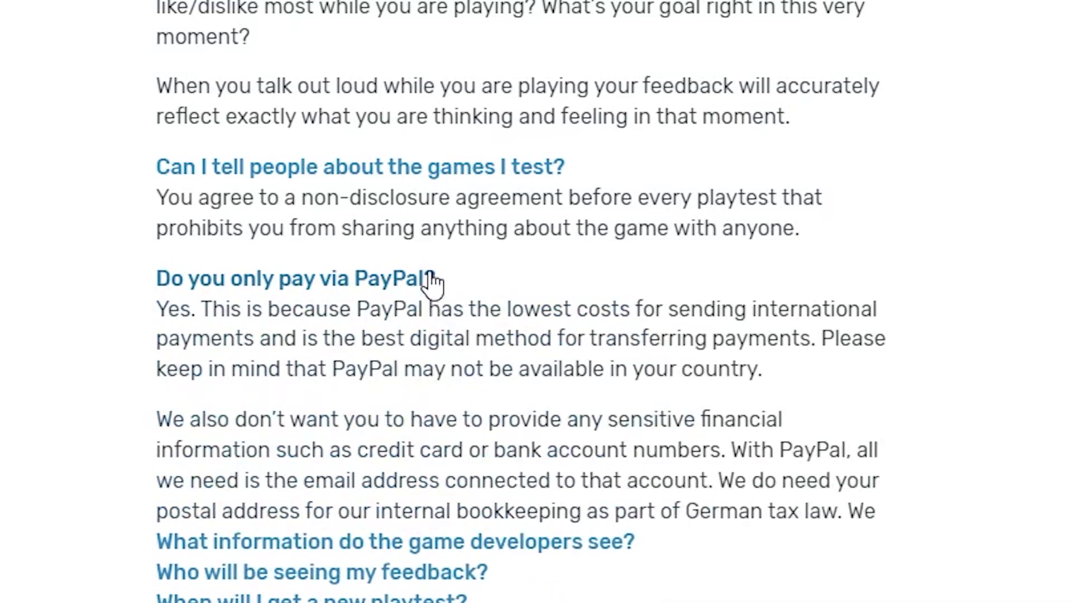
{"action": "mouse_move", "coordinate": [132, 312]}
{"action": "left_mouse_down"}
{"action": "mouse_move", "coordinate": [335, 311]}
{"action": "mouse_move", "coordinate": [846, 367]}
{"action": "left_mouse_up"}
{"action": "left_click", "coordinate": [846, 367]}
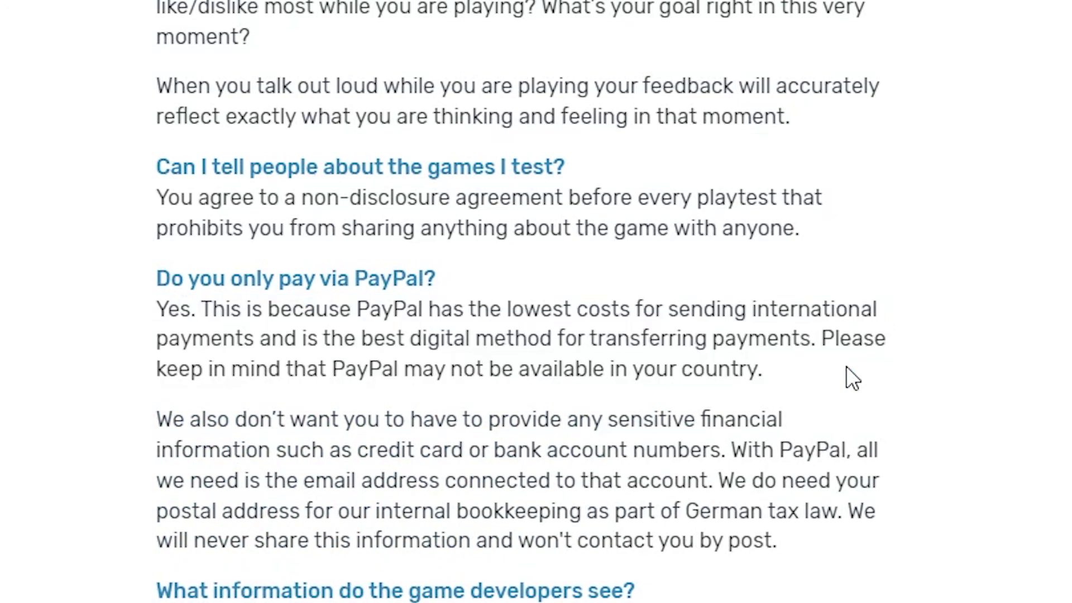
{"action": "scroll", "coordinate": [847, 366], "scroll_direction": "down", "scroll_amount": 2}
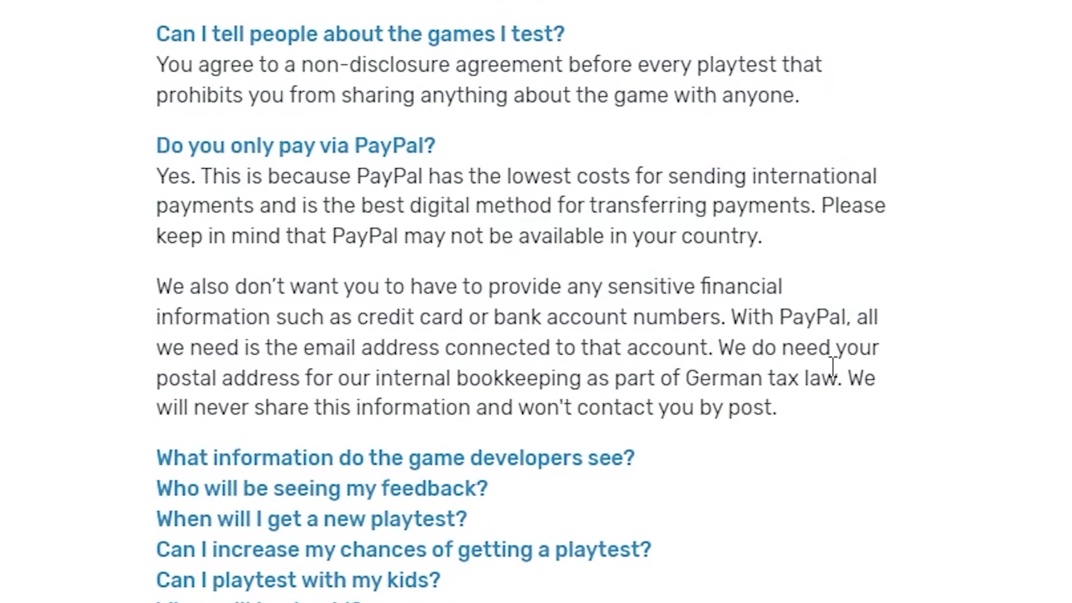
{"action": "scroll", "coordinate": [832, 366], "scroll_direction": "down", "scroll_amount": 2}
Read 'When will I get paid?', highlighting its no-minimum-amount sentence, then collapse it.
{"action": "left_click", "coordinate": [330, 478]}
{"action": "scroll", "coordinate": [466, 559], "scroll_direction": "down", "scroll_amount": 1}
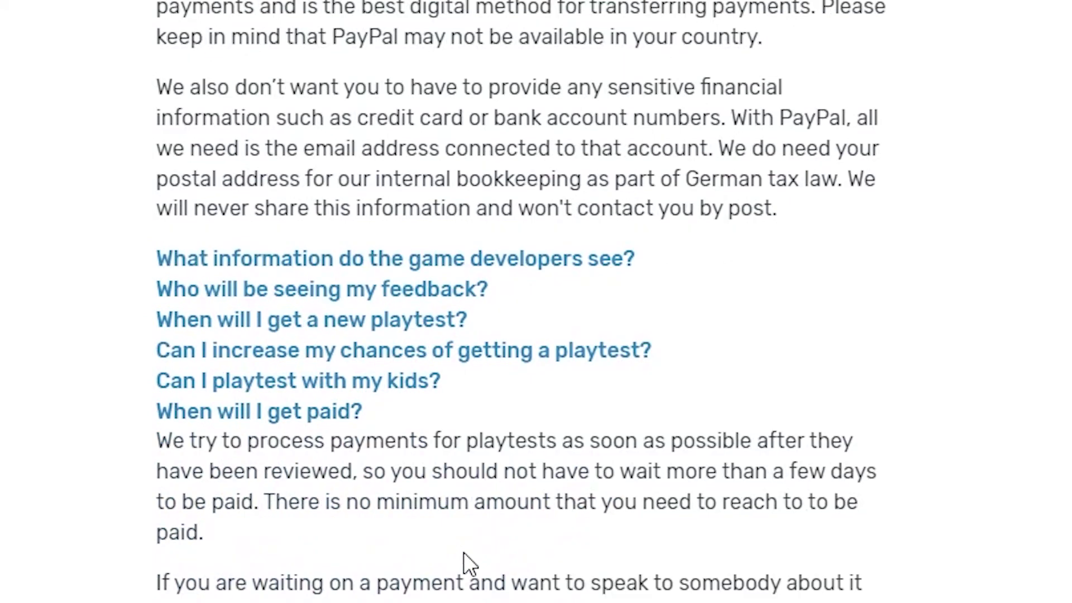
{"action": "scroll", "coordinate": [464, 553], "scroll_direction": "down", "scroll_amount": 1}
{"action": "mouse_move", "coordinate": [159, 374]}
{"action": "left_mouse_down"}
{"action": "mouse_move", "coordinate": [913, 382]}
{"action": "mouse_move", "coordinate": [874, 432]}
{"action": "left_mouse_up"}
{"action": "left_click", "coordinate": [408, 457]}
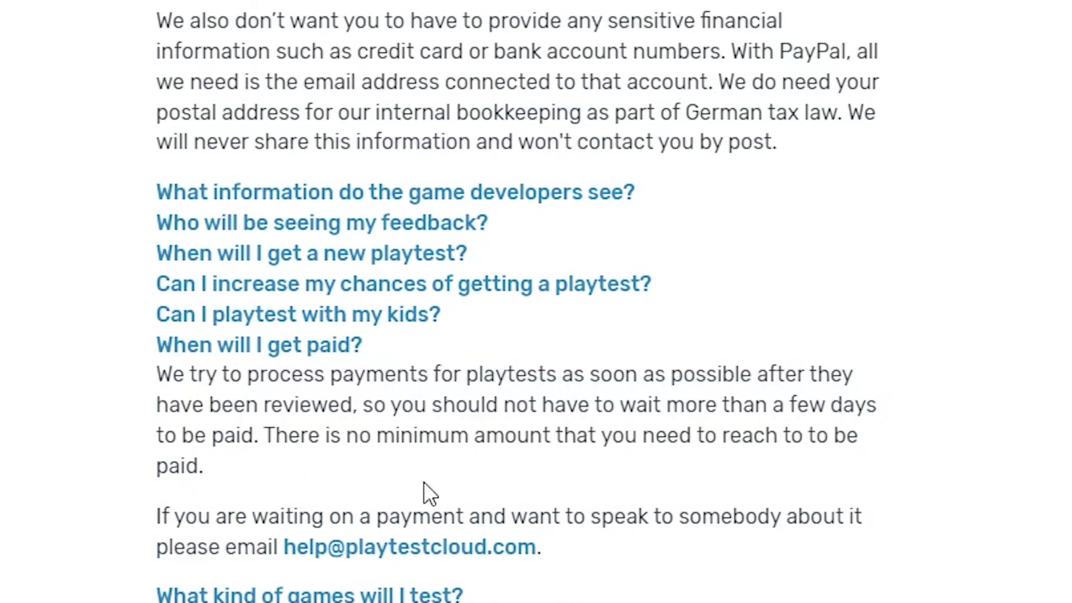
{"action": "left_click_drag", "start_coordinate": [277, 435], "coordinate": [732, 479]}
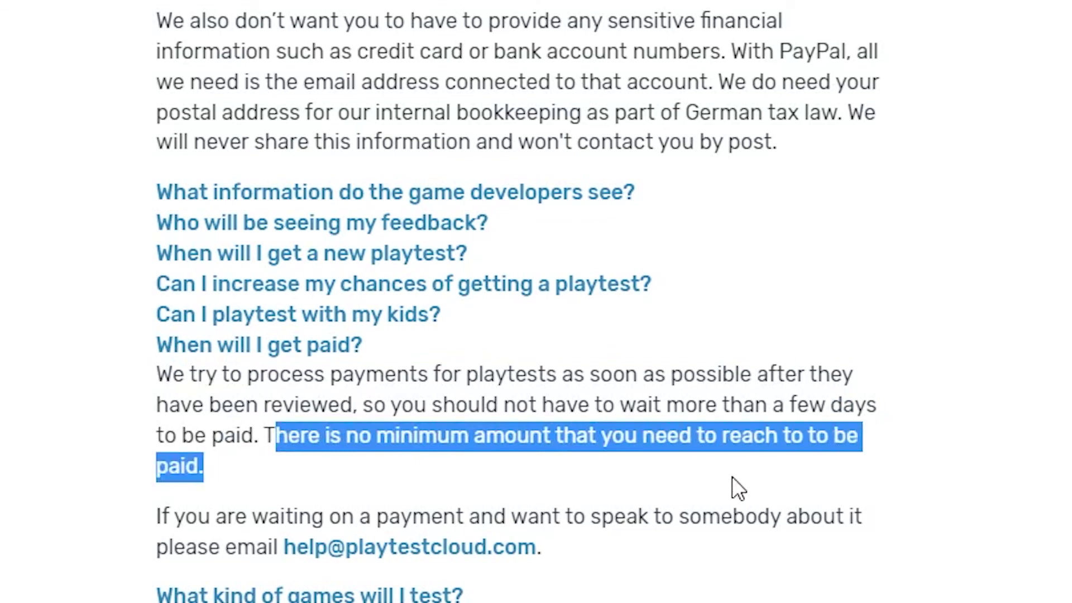
{"action": "left_click", "coordinate": [360, 376]}
{"action": "left_click", "coordinate": [339, 351]}
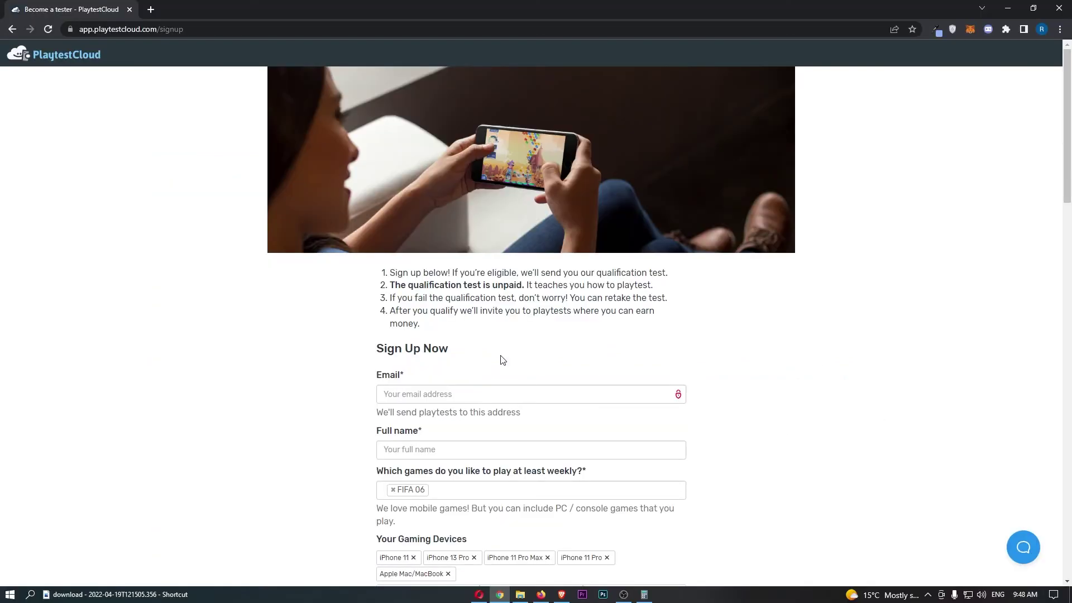
{"action": "scroll", "coordinate": [503, 360], "scroll_direction": "down", "scroll_amount": 15}
{"action": "scroll", "coordinate": [545, 377], "scroll_direction": "up", "scroll_amount": 3}
{"action": "scroll", "coordinate": [587, 402], "scroll_direction": "up", "scroll_amount": 1}
{"action": "scroll", "coordinate": [590, 406], "scroll_direction": "down", "scroll_amount": 1}
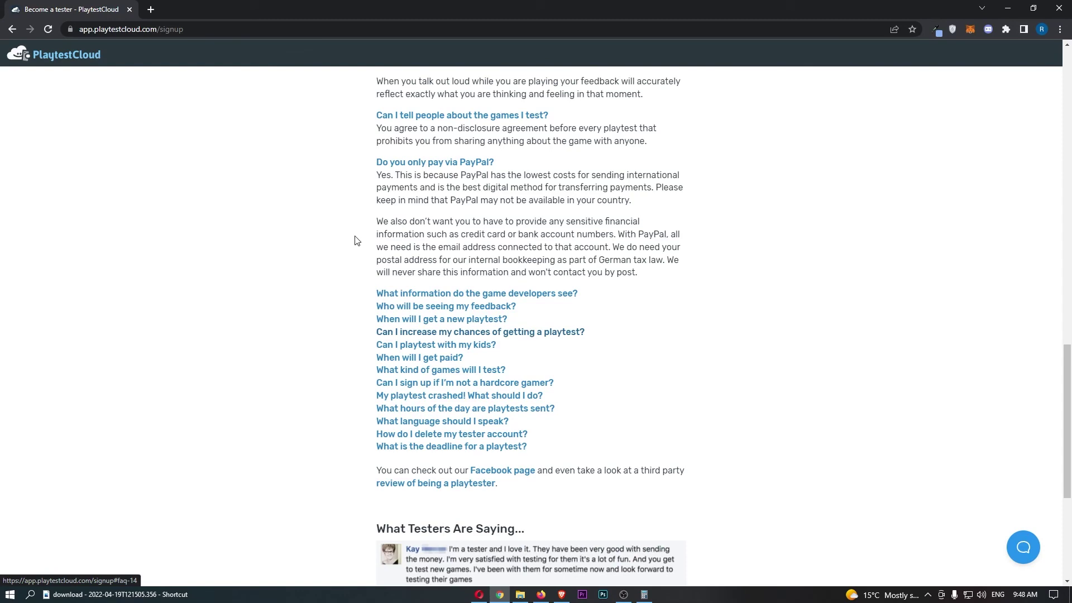
Return to the 'Make games that players love' homepage via the PlaytestCloud header logo.
{"action": "left_click", "coordinate": [55, 65]}
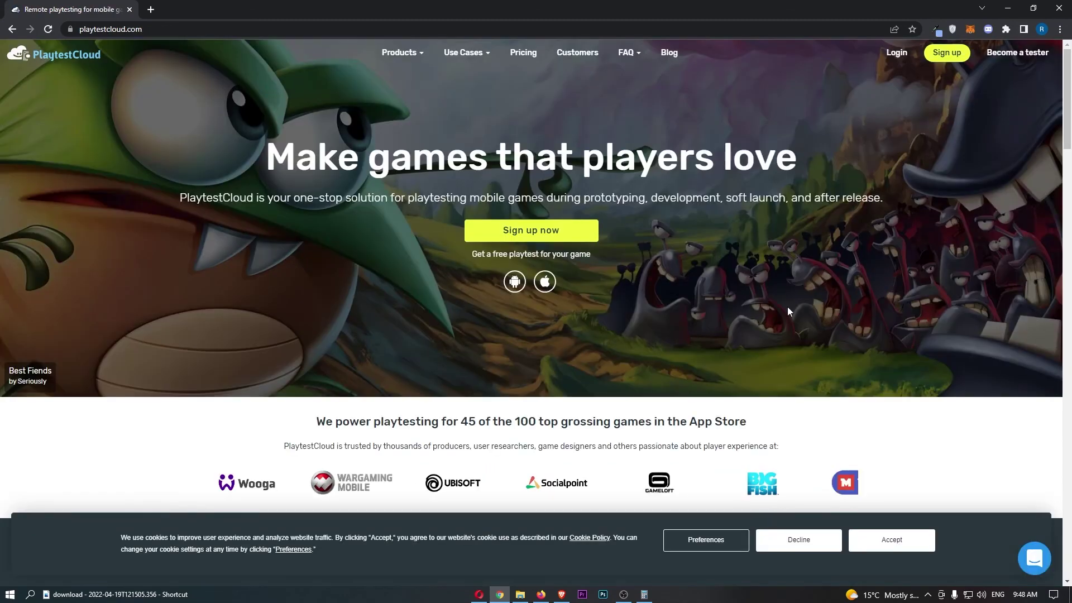
Dismiss the cookie consent banner at the bottom of the homepage.
{"action": "left_click", "coordinate": [891, 541]}
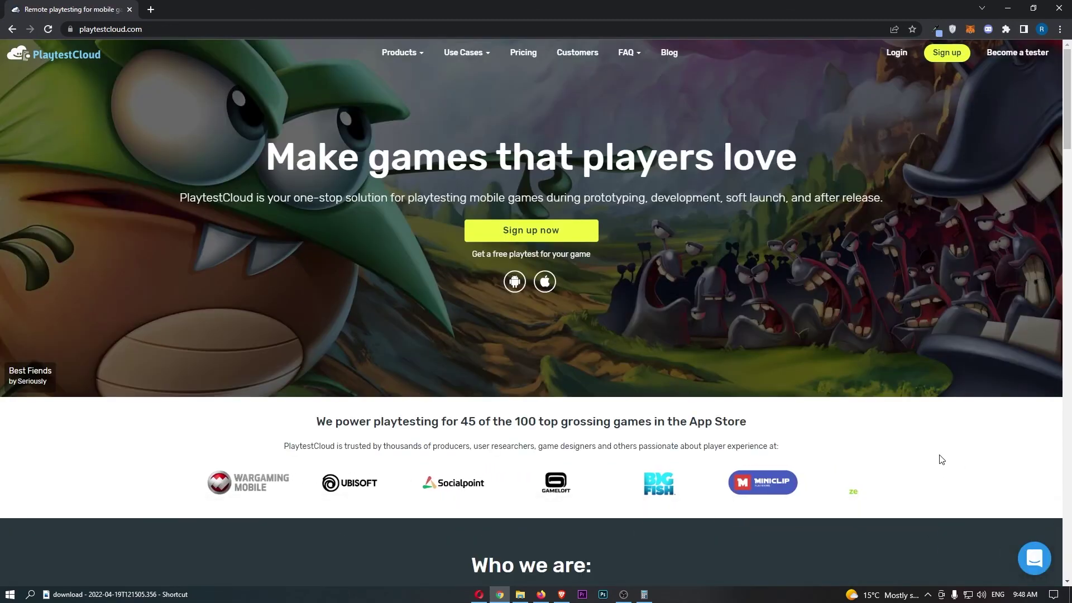